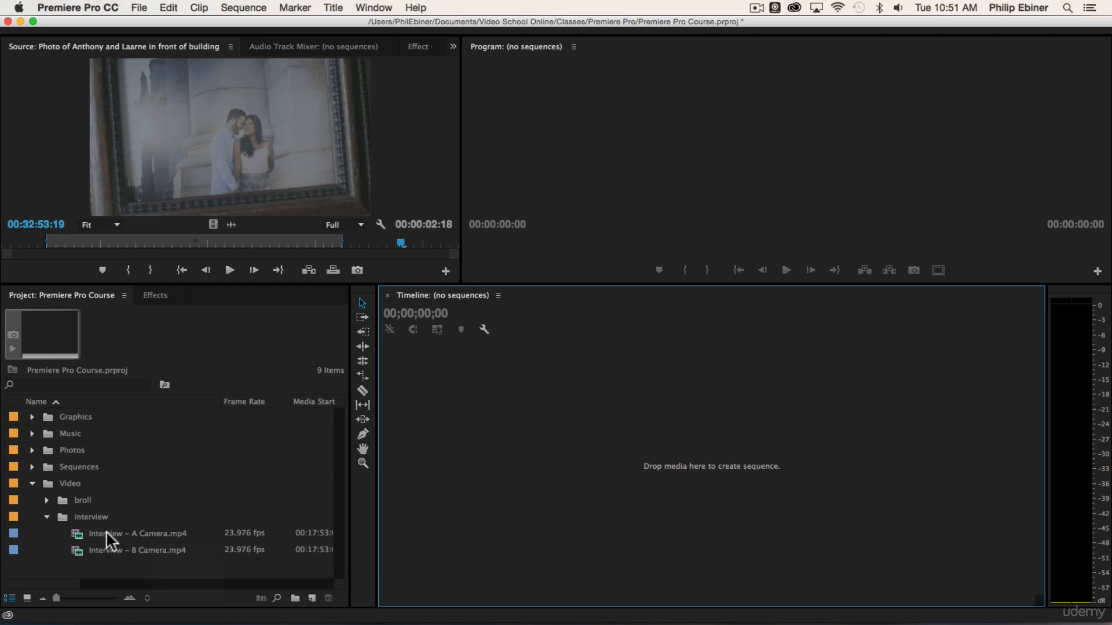
Expand the broll bin to view its clips, and create a new sequence from the Interview – A Camera.mp4 clip
click(46, 501)
scroll(194, 484, down, 3)
scroll(194, 478, down, 3)
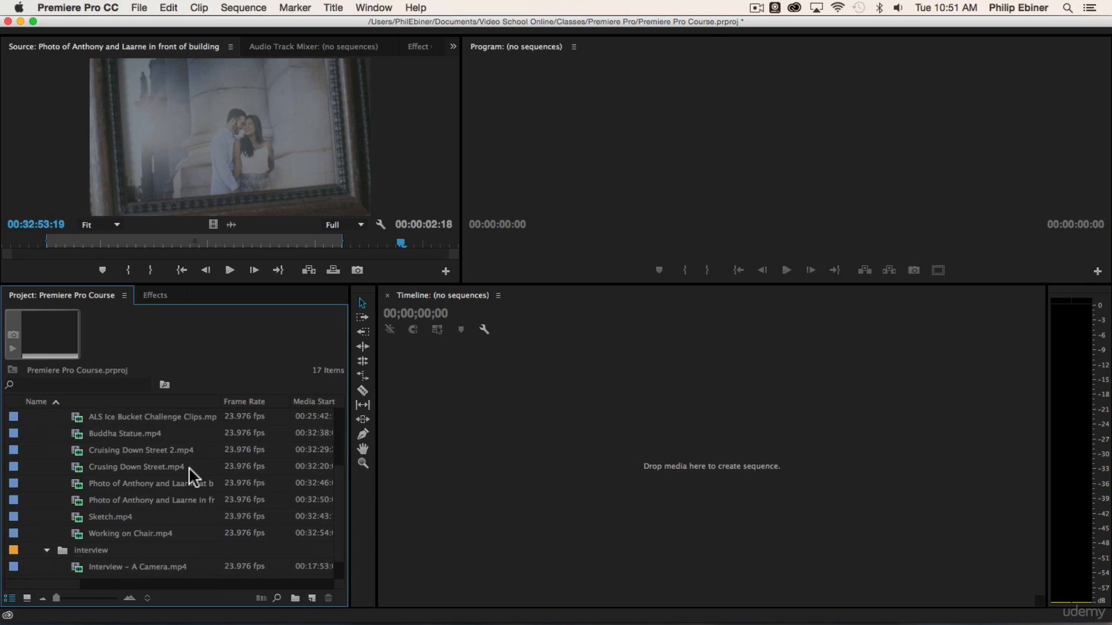
scroll(251, 431, up, 3)
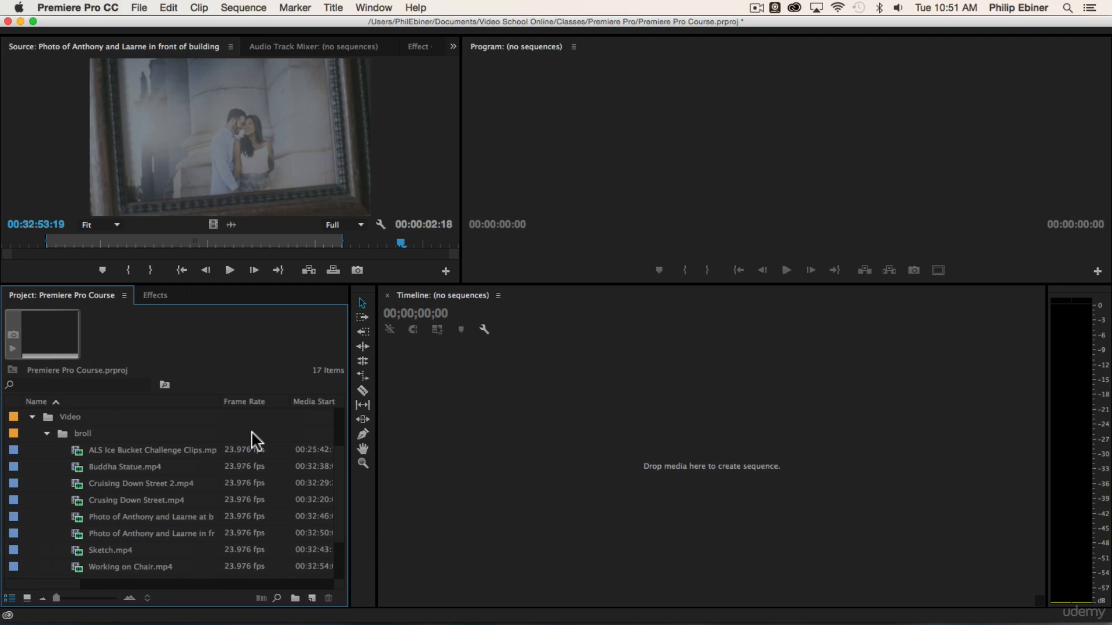
scroll(253, 457, down, 2)
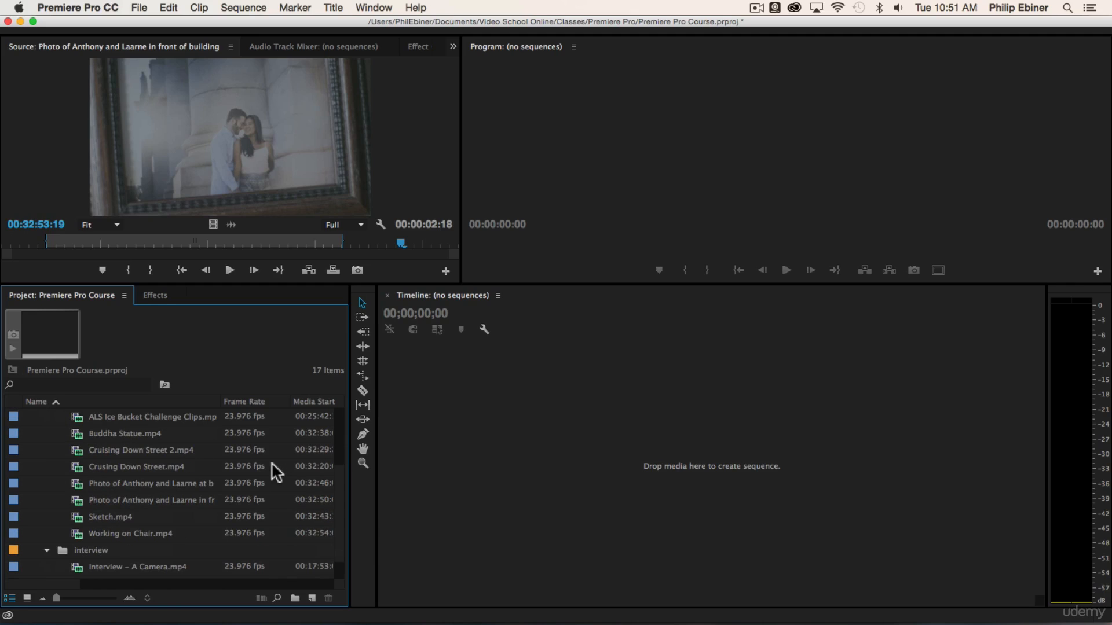
scroll(255, 457, down, 1)
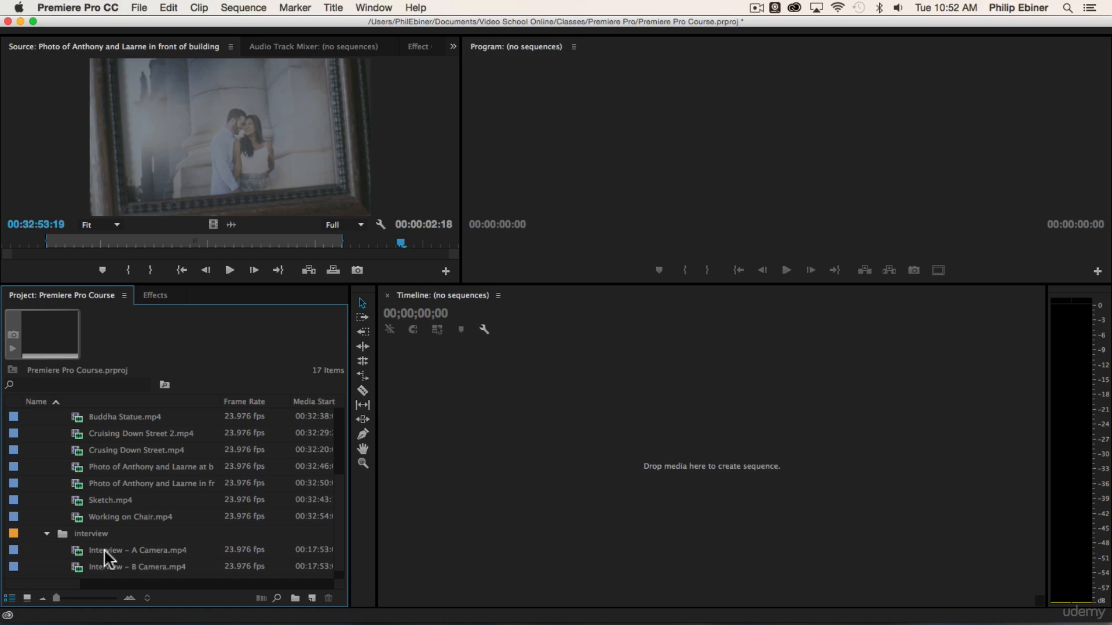
drag(103, 548, 313, 603)
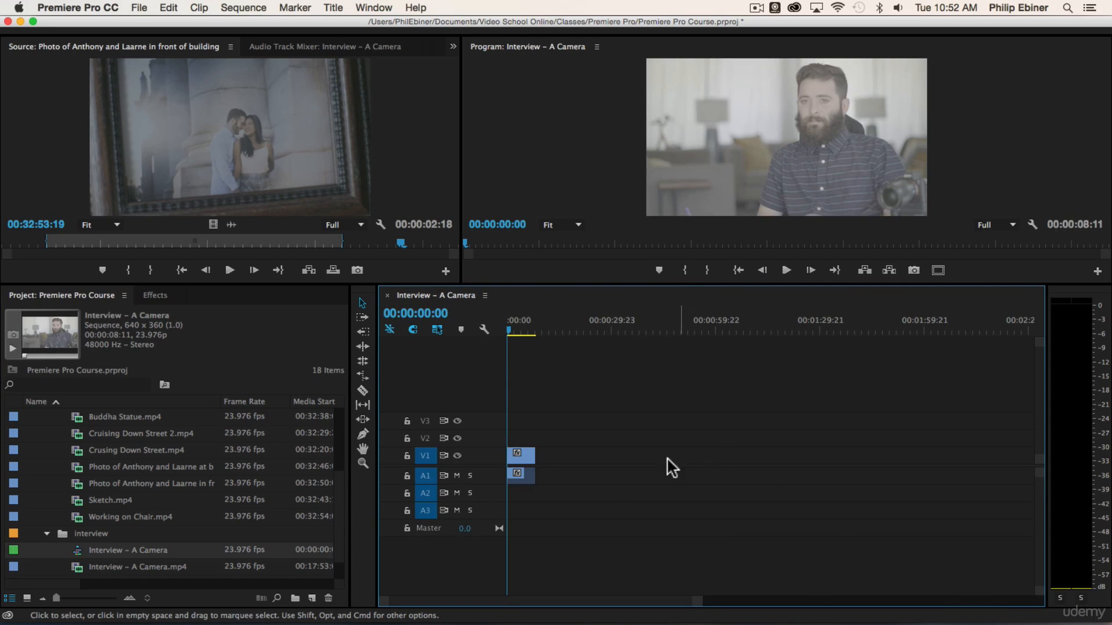
Review the sequence settings of the Interview – A Camera sequence without changing them
click(521, 457)
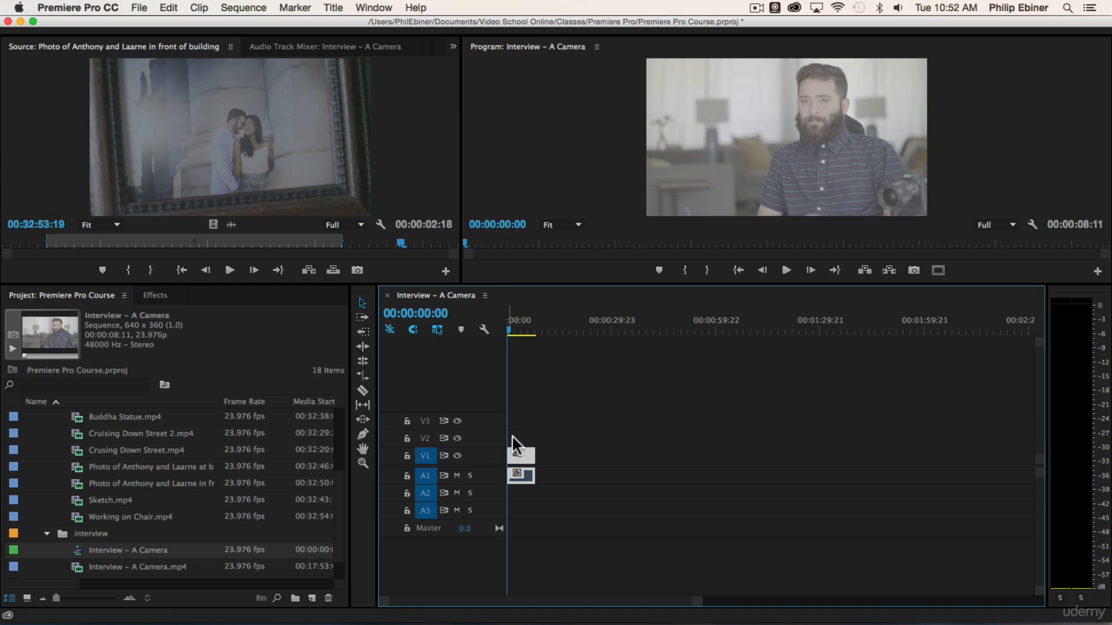
click(246, 7)
click(246, 26)
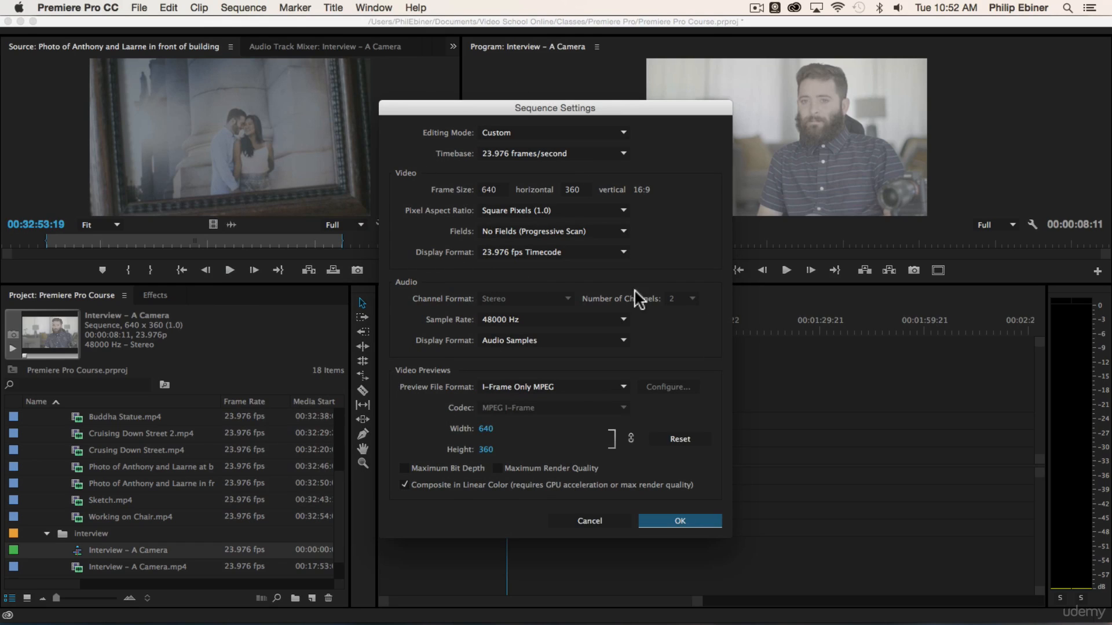
click(590, 521)
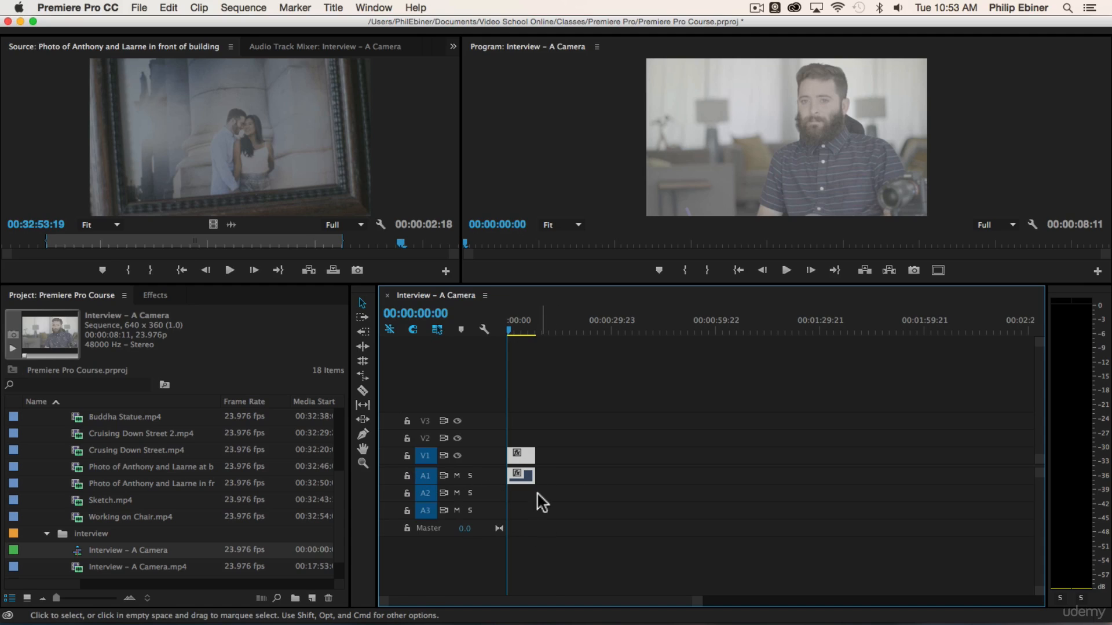
Move the interview clip's video to V2 and its audio to A2, and place the playhead at 00:00:04:14
drag(520, 458, 523, 493)
mouse_move(520, 440)
mouse_down()
mouse_move(514, 423)
mouse_move(519, 440)
mouse_move(626, 443)
mouse_move(513, 438)
mouse_up()
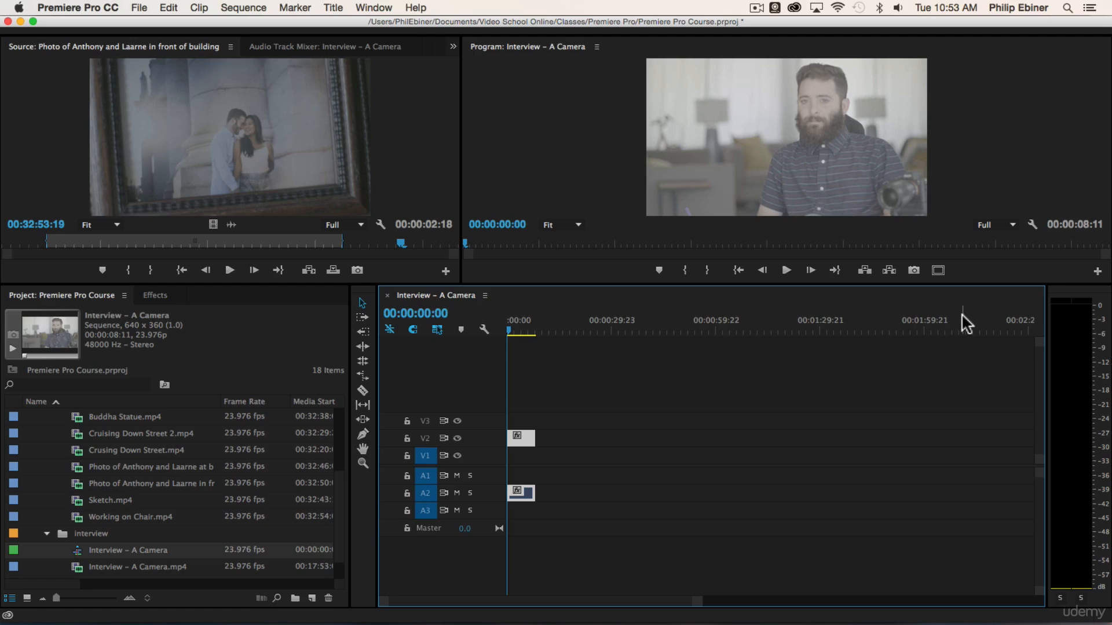
mouse_move(511, 328)
mouse_down()
mouse_move(533, 325)
mouse_move(509, 325)
mouse_move(522, 330)
mouse_up()
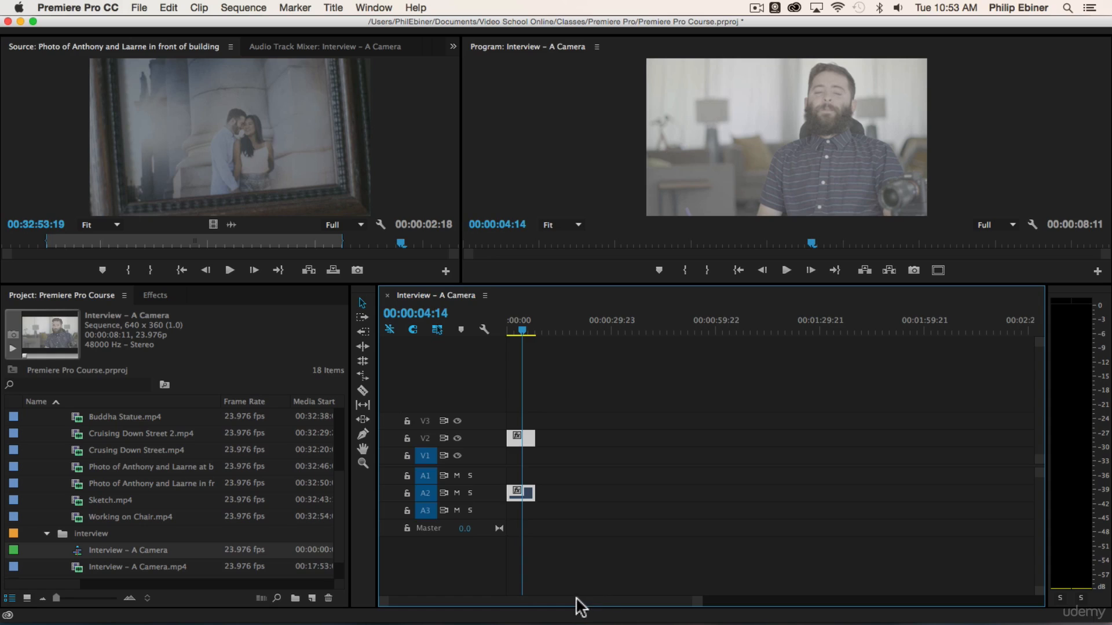
Enlarge the timeline's time scale around the interview clip and move the clip back to tracks V1 and A1
drag(575, 603, 544, 602)
mouse_move(697, 603)
mouse_down()
mouse_move(603, 602)
mouse_move(749, 610)
mouse_move(713, 602)
mouse_up()
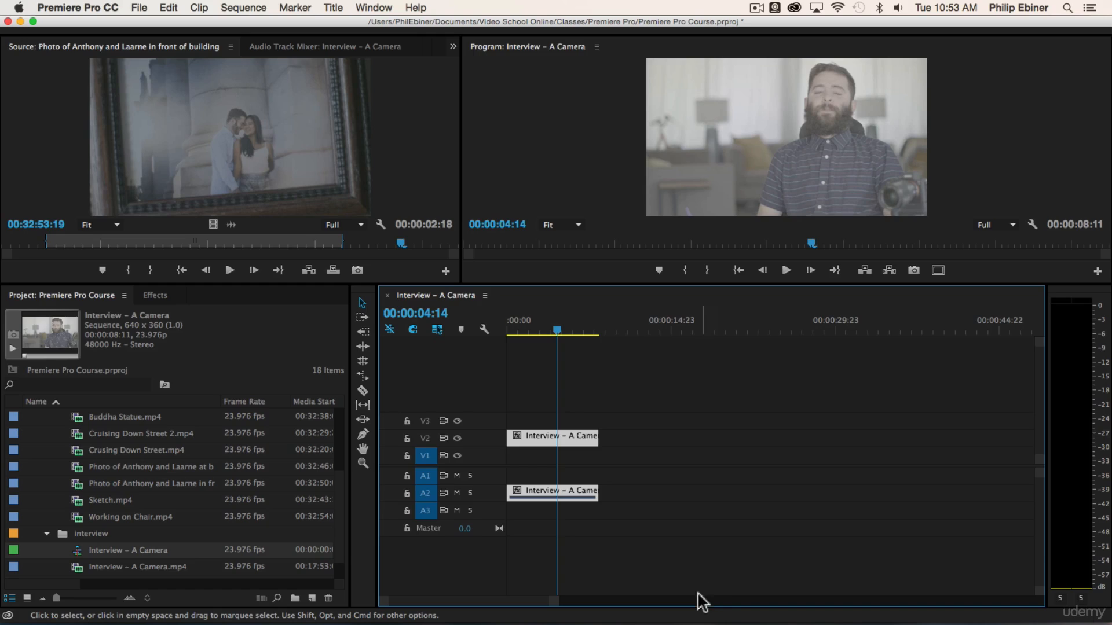
key(minus)
key(equal)
key(equal)
key(equal)
key(minus)
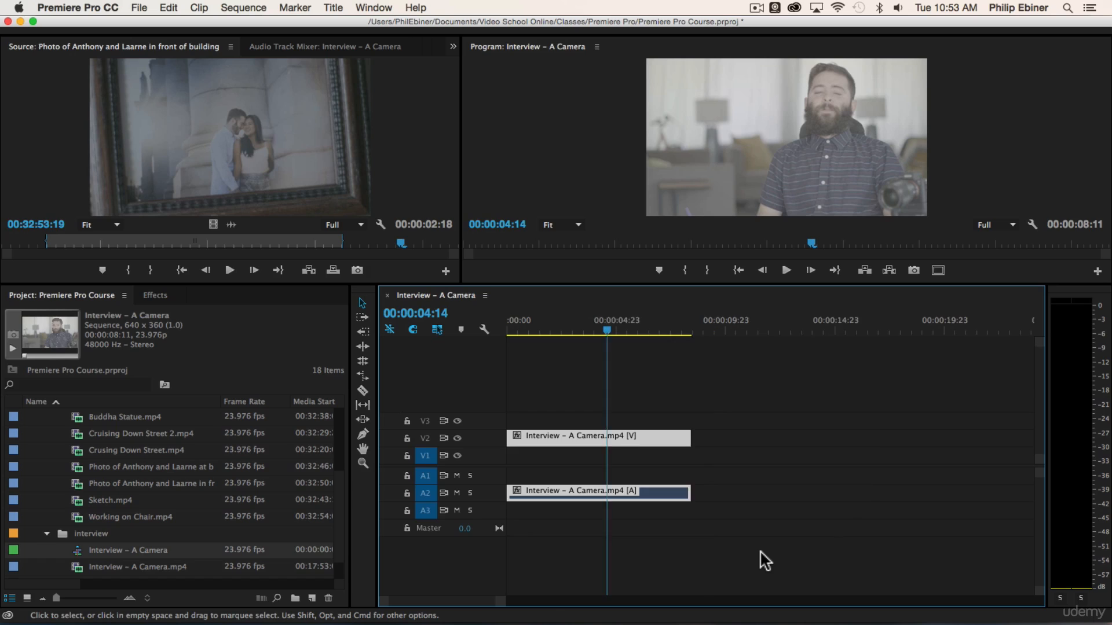
key(minus)
key(equal)
drag(553, 443, 524, 474)
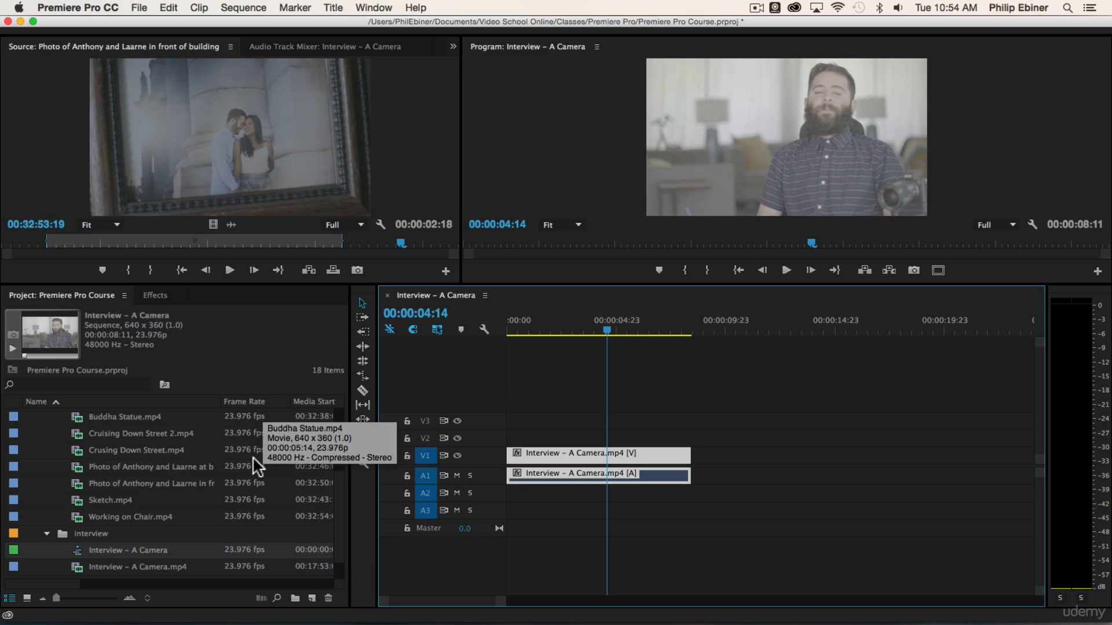
Start creating a new sequence to bring up its setup dialog
click(312, 599)
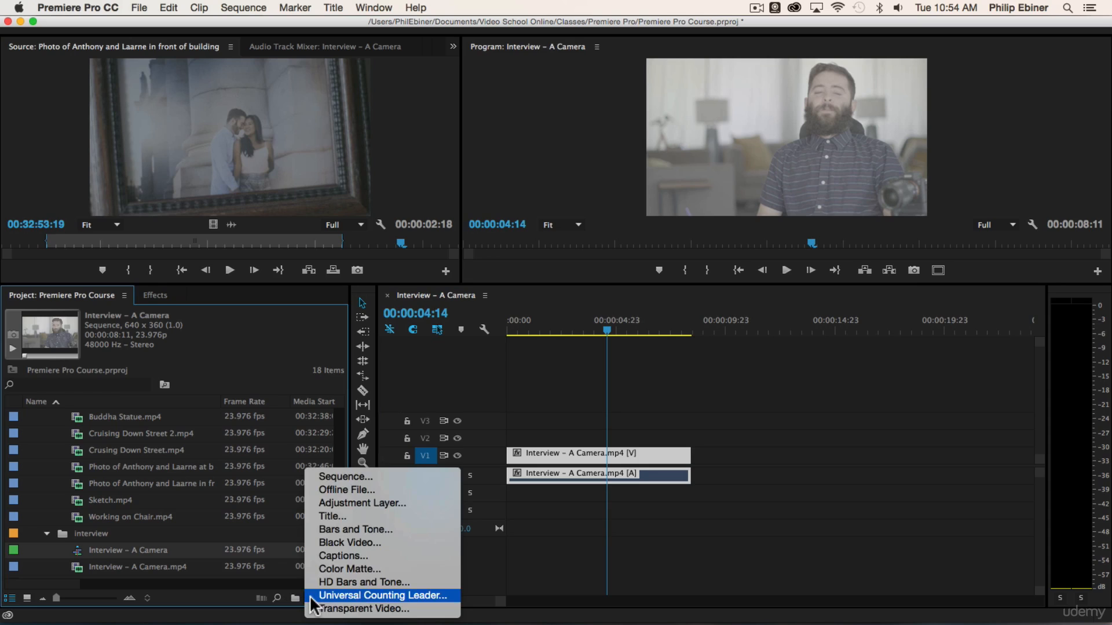
click(141, 8)
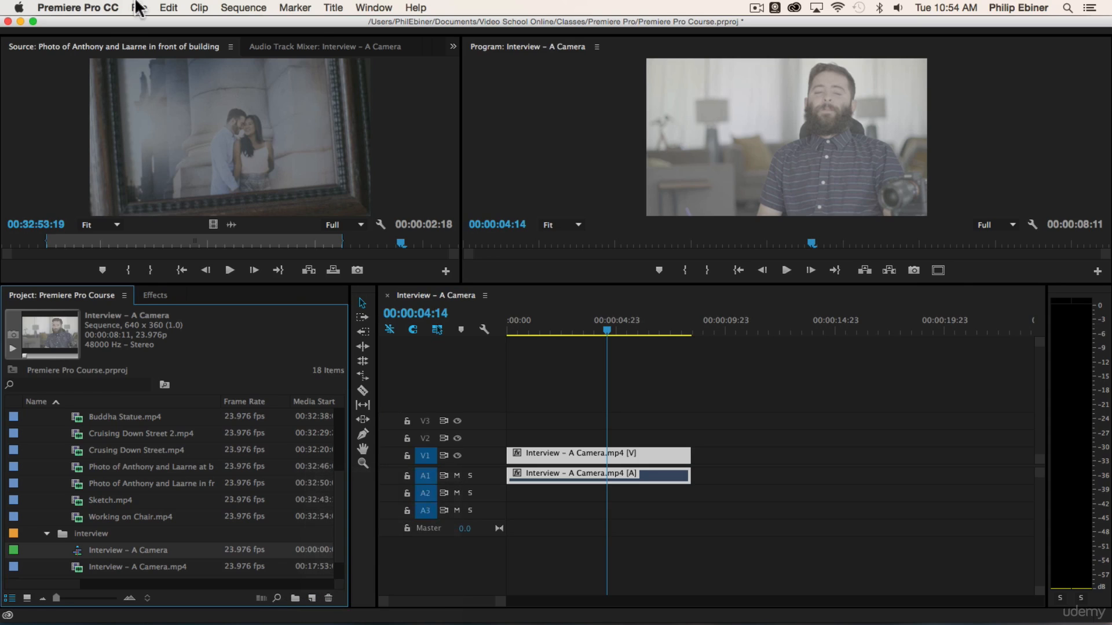
click(140, 8)
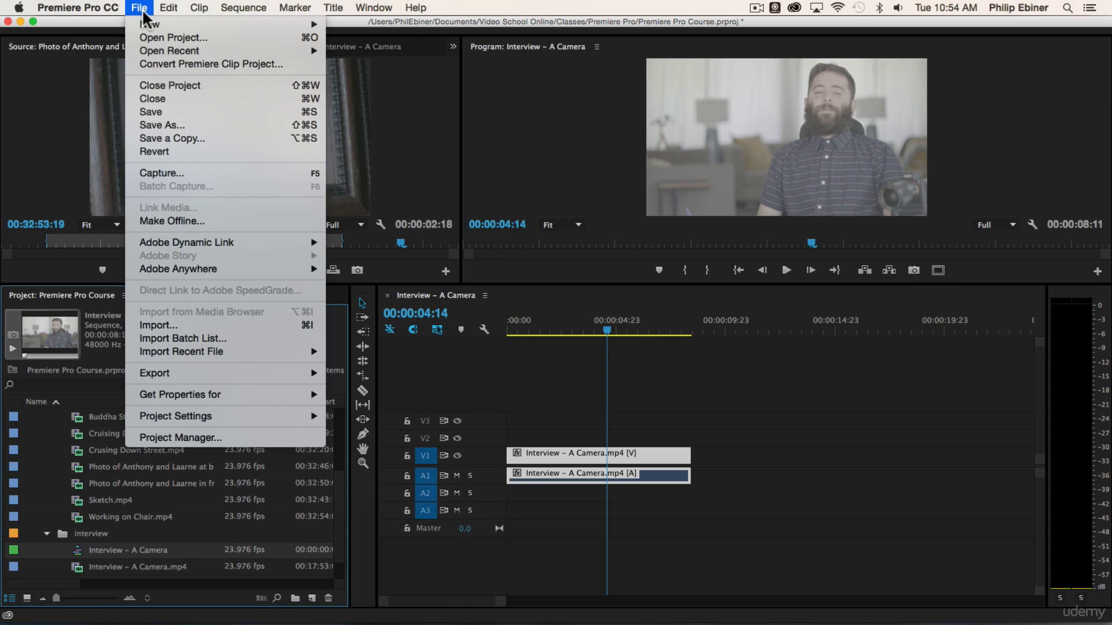
mouse_move(152, 25)
click(387, 44)
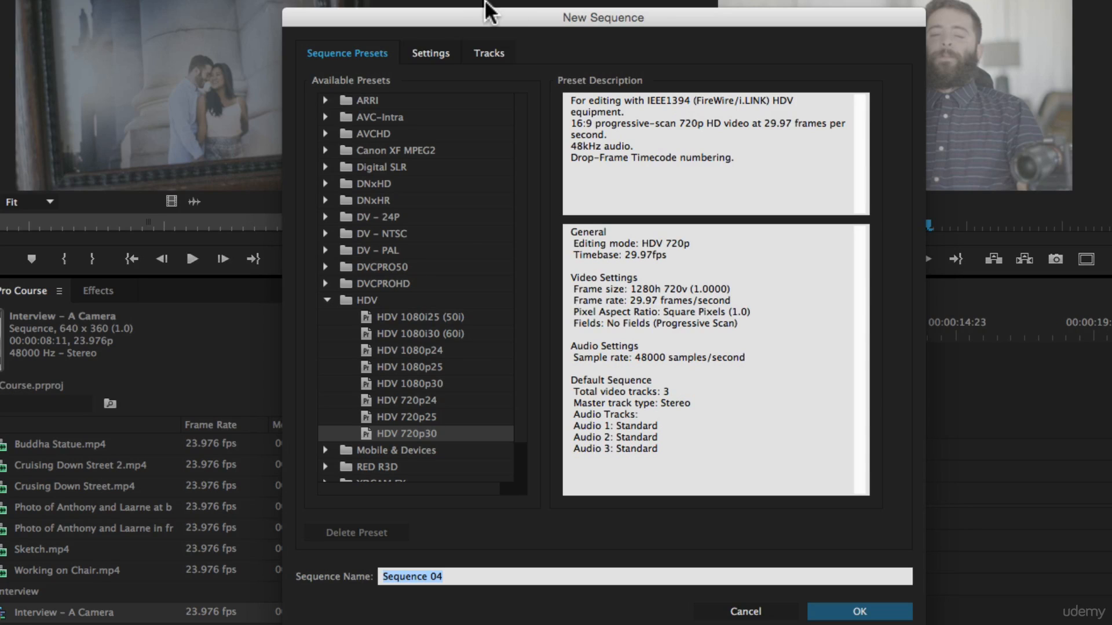
Look through the new sequence's settings and track options, and collapse the HDV preset folder
click(347, 49)
click(431, 51)
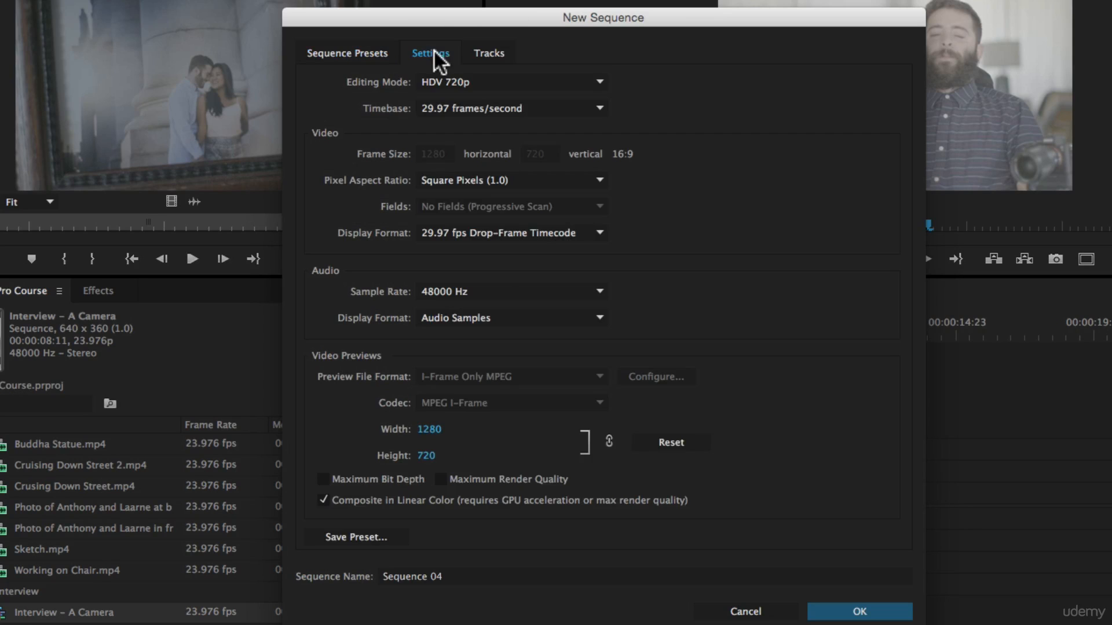
click(489, 53)
click(359, 51)
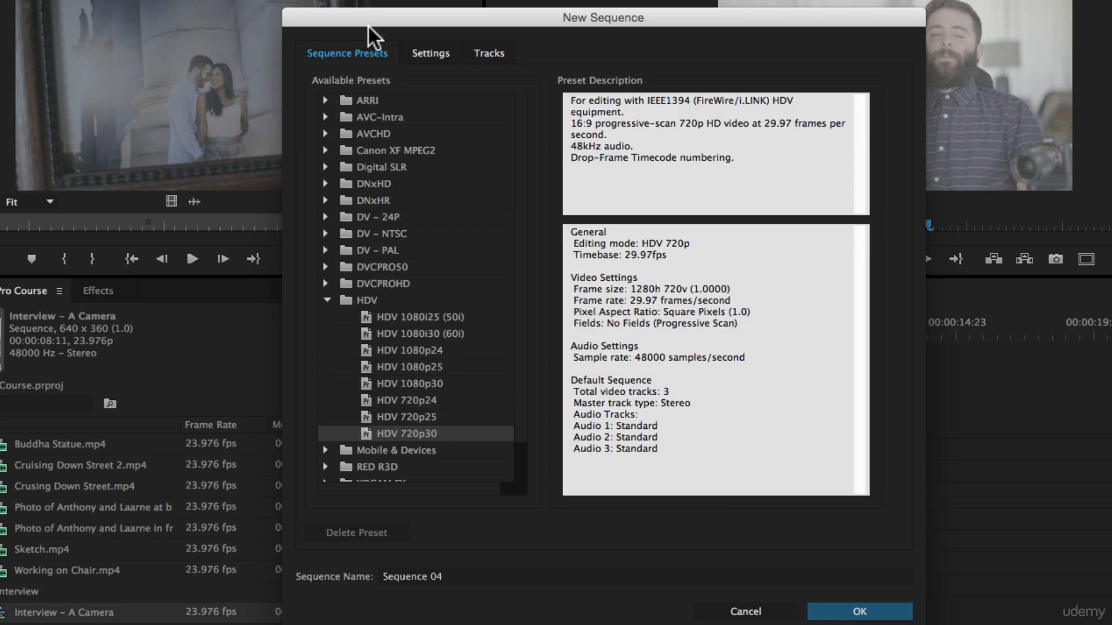
click(325, 299)
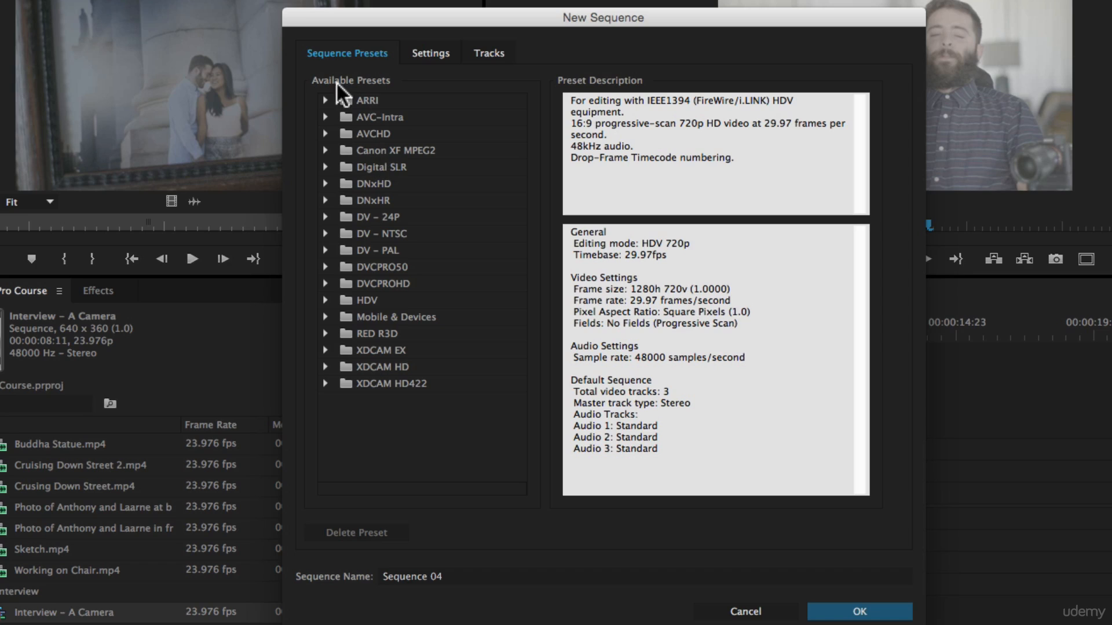
Select the DSLR 1080p24 preset from the Digital SLR 1080p group and collapse the Digital SLR folder
click(326, 166)
click(346, 183)
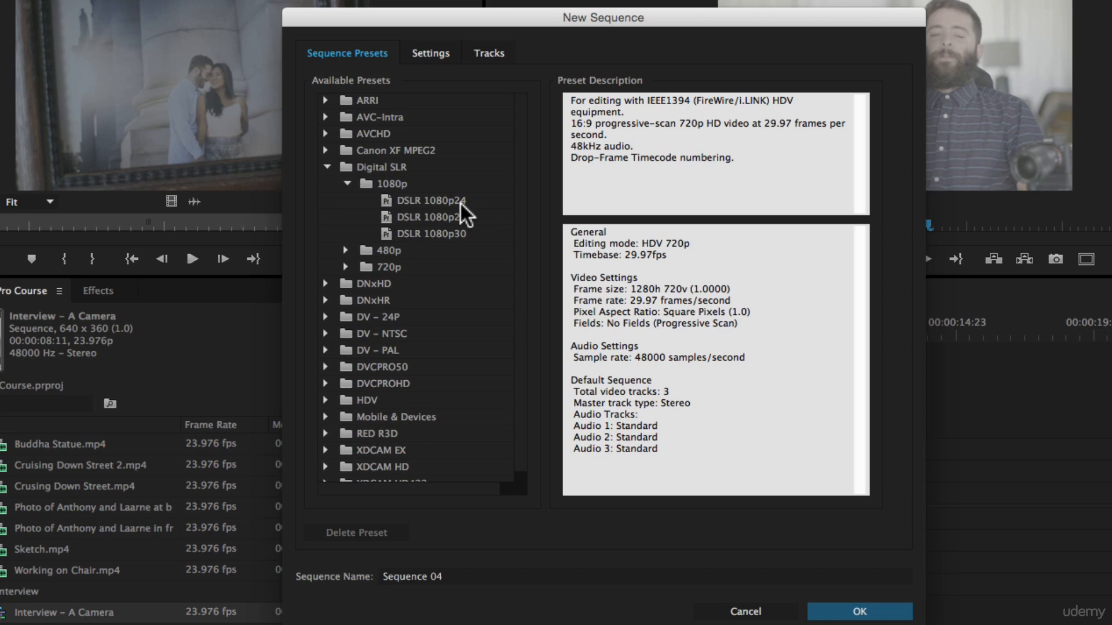
click(409, 196)
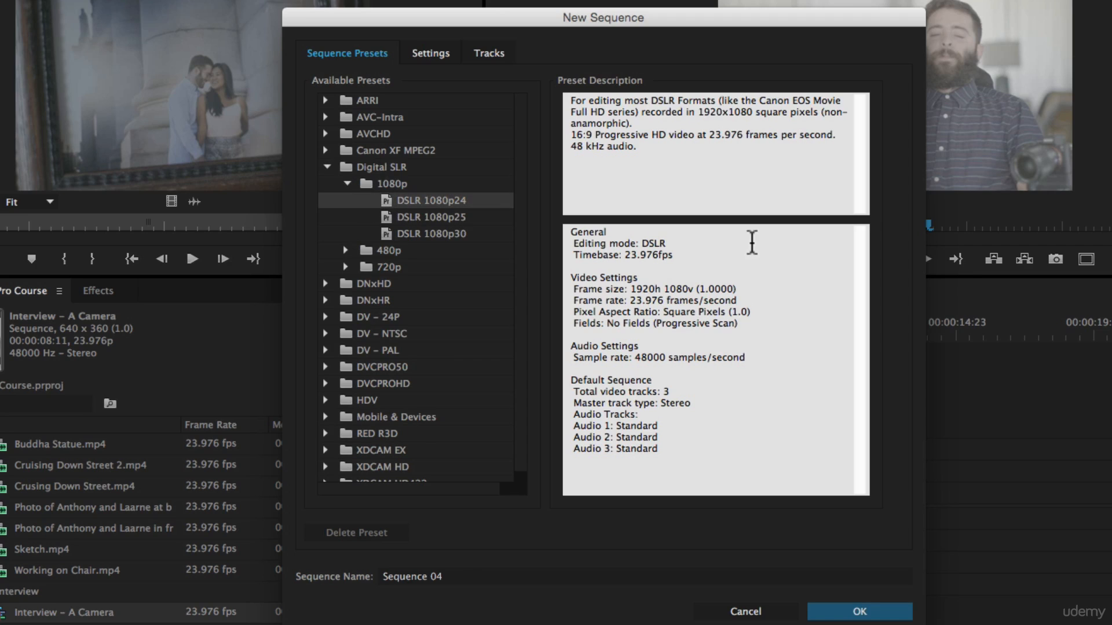
click(325, 166)
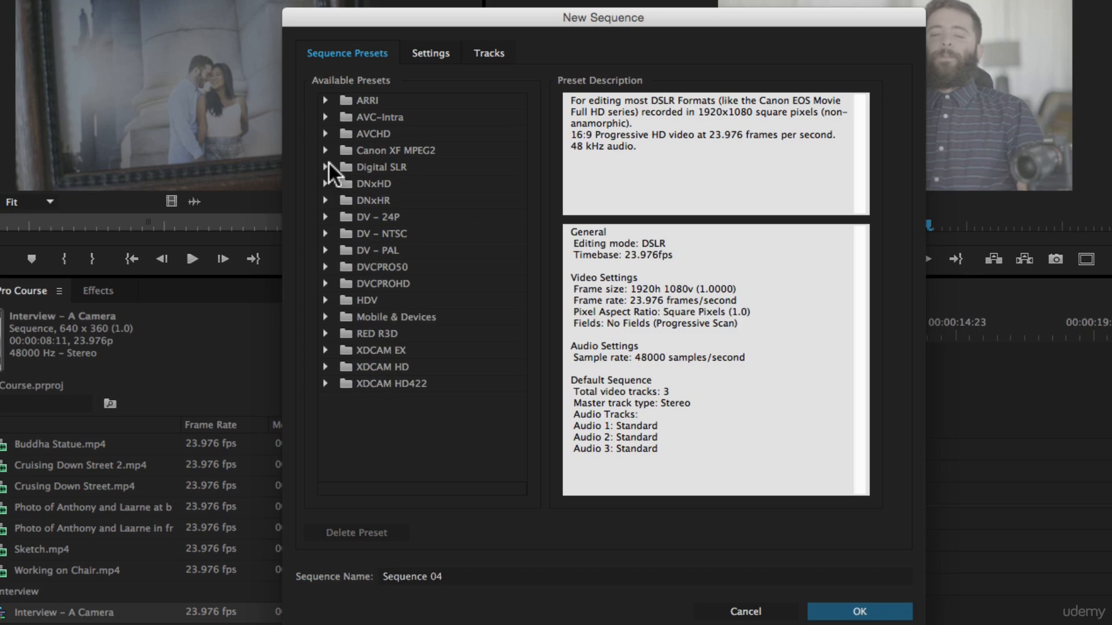
Examine the RED R3D sequence presets, including the 1080p group, and collapse the folder again
click(326, 333)
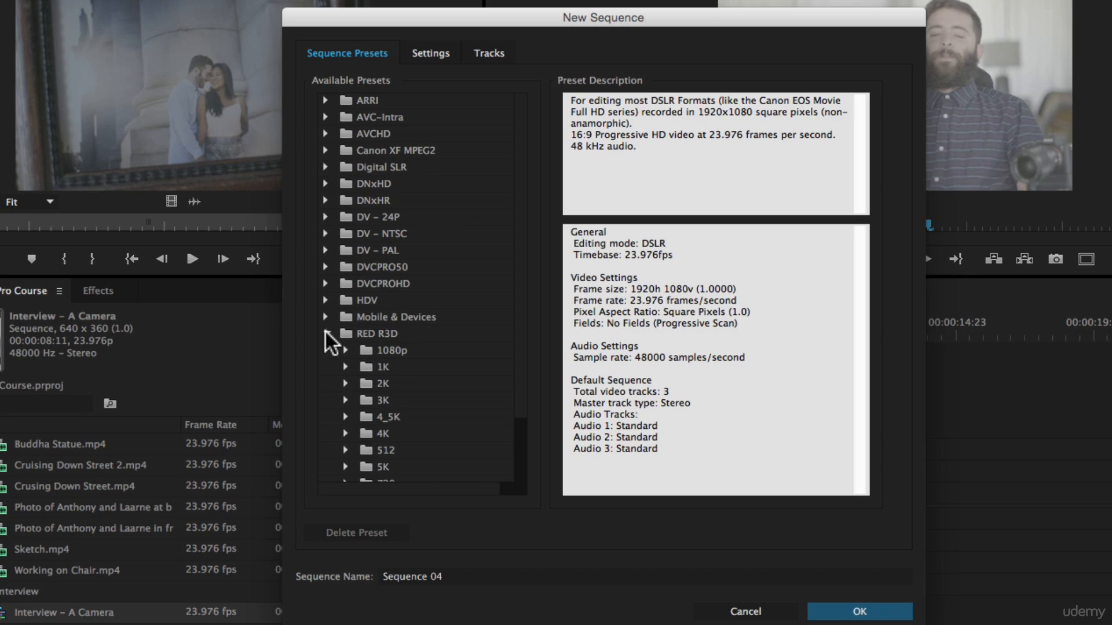
scroll(377, 358, down, 3)
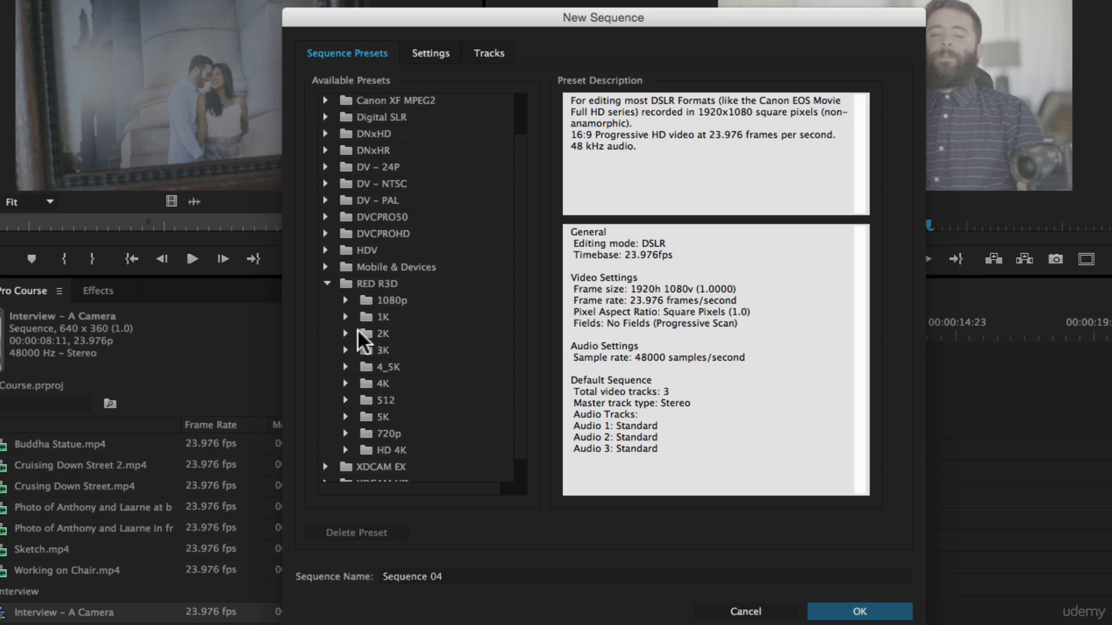
click(345, 296)
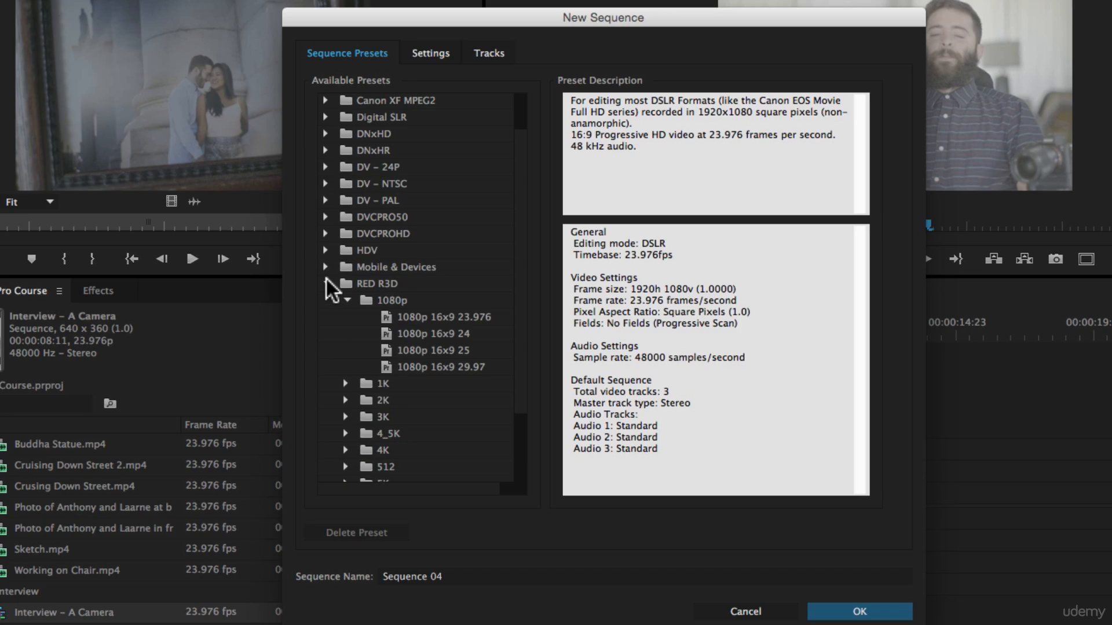
click(327, 282)
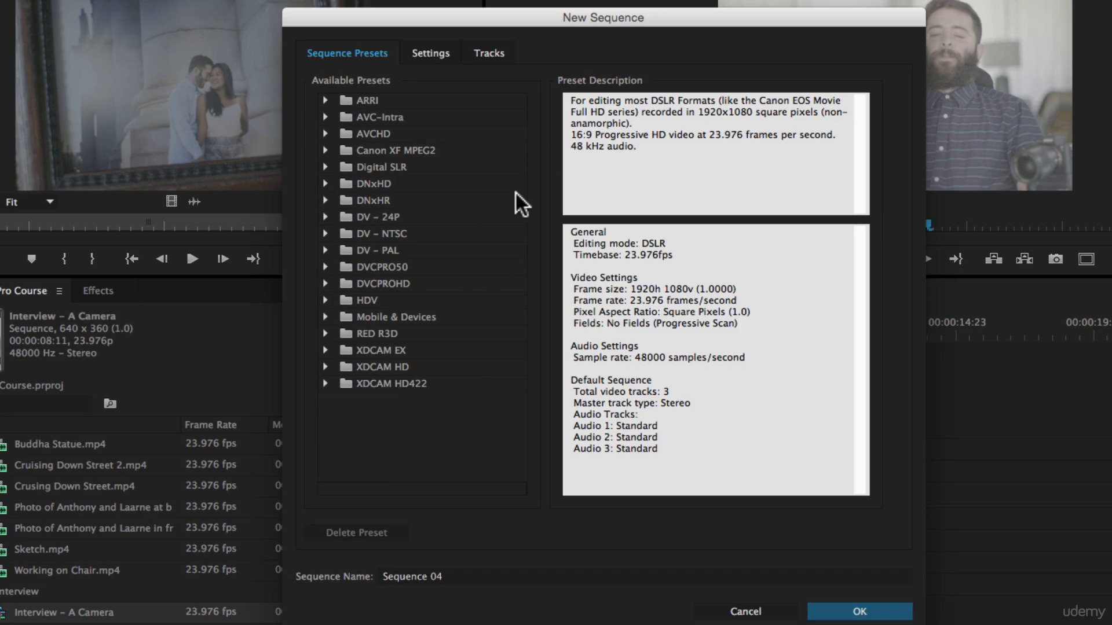
Set the new sequence's editing mode to Custom and its timebase to 29.97 frames/second
click(433, 51)
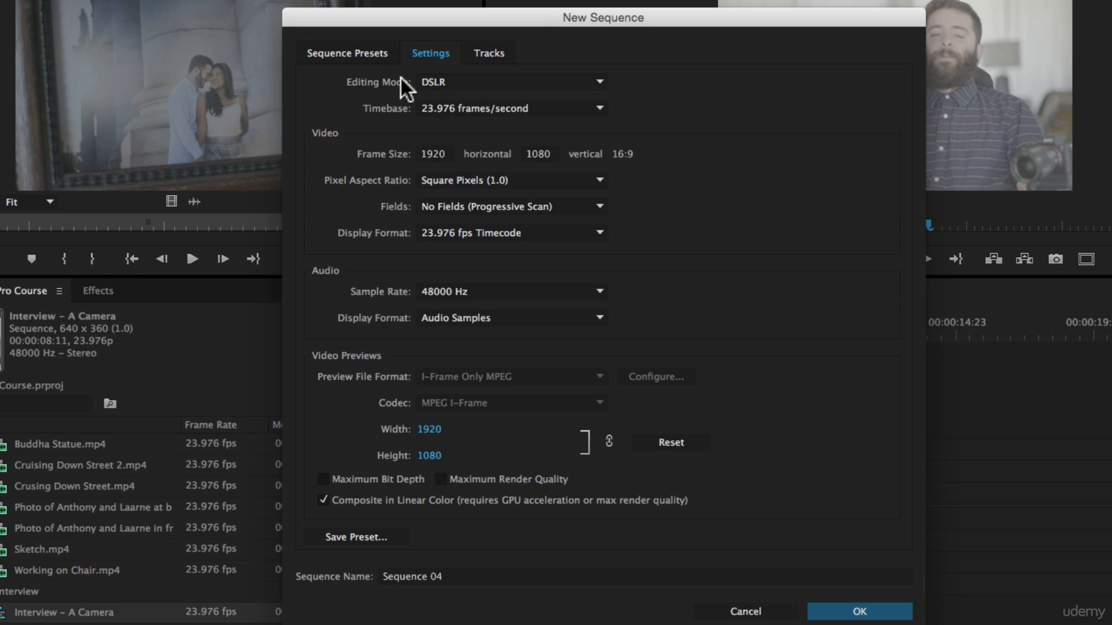
click(438, 80)
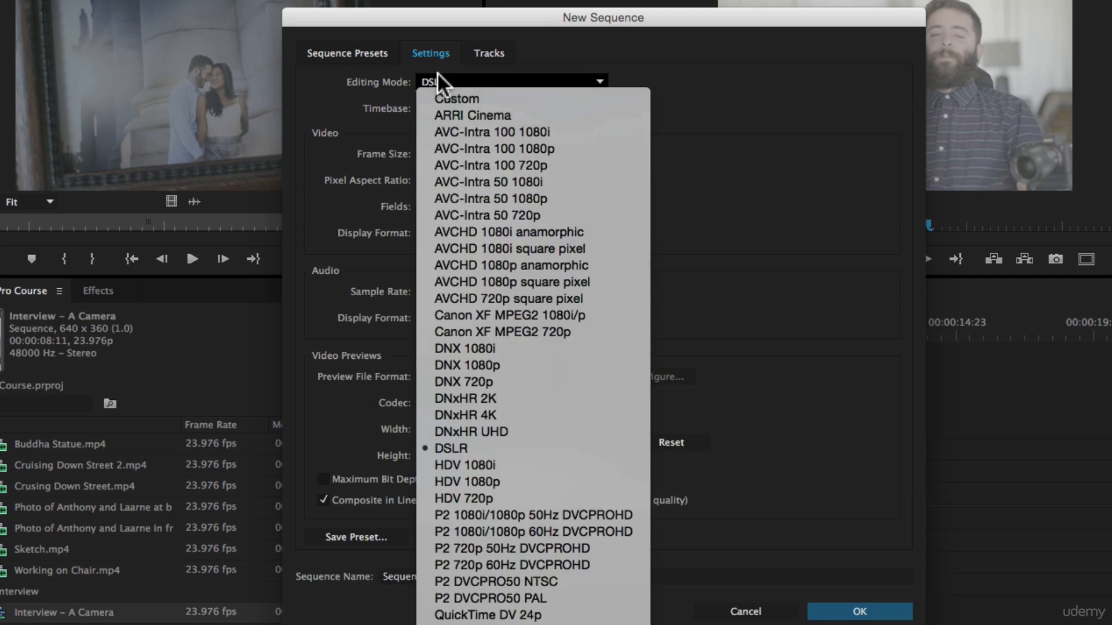
click(447, 99)
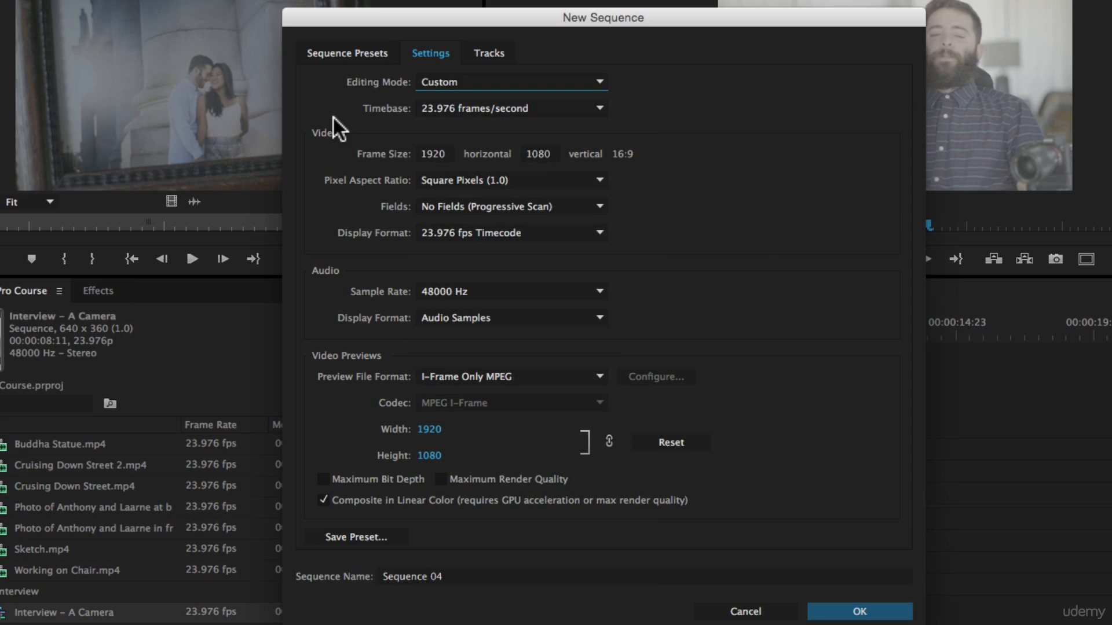
click(479, 108)
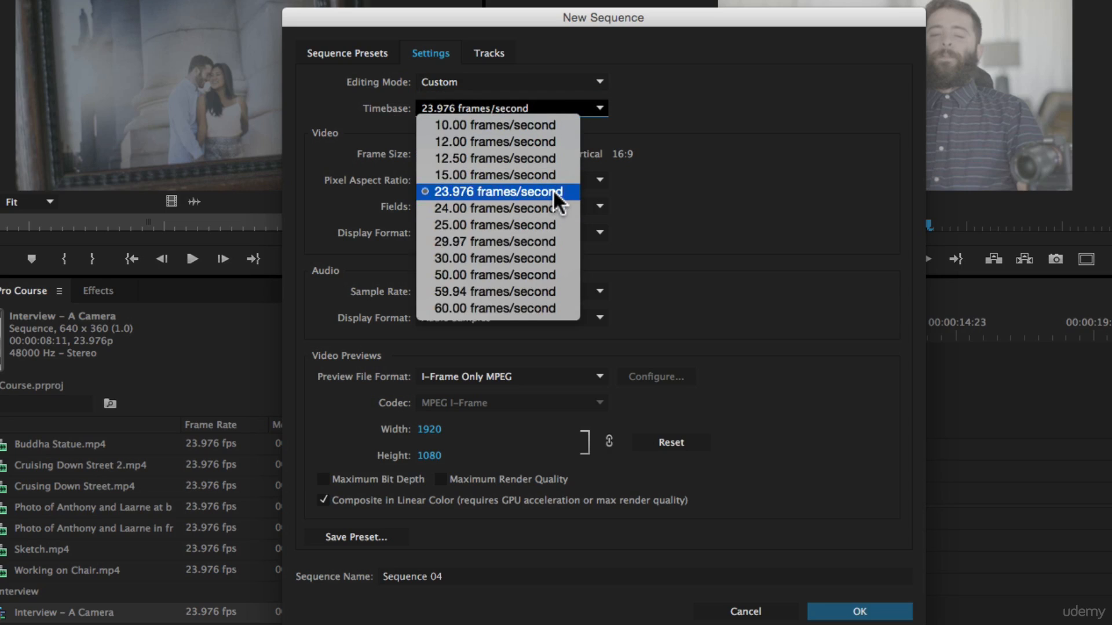
click(491, 239)
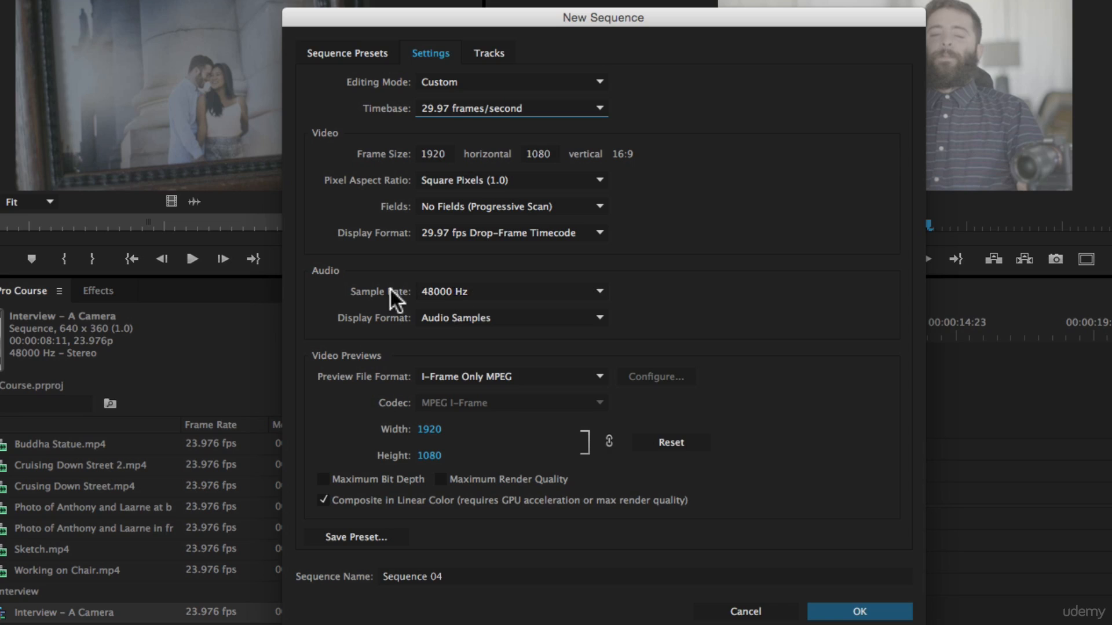
Examine the available audio sample rates and audio display formats for the new sequence
click(462, 290)
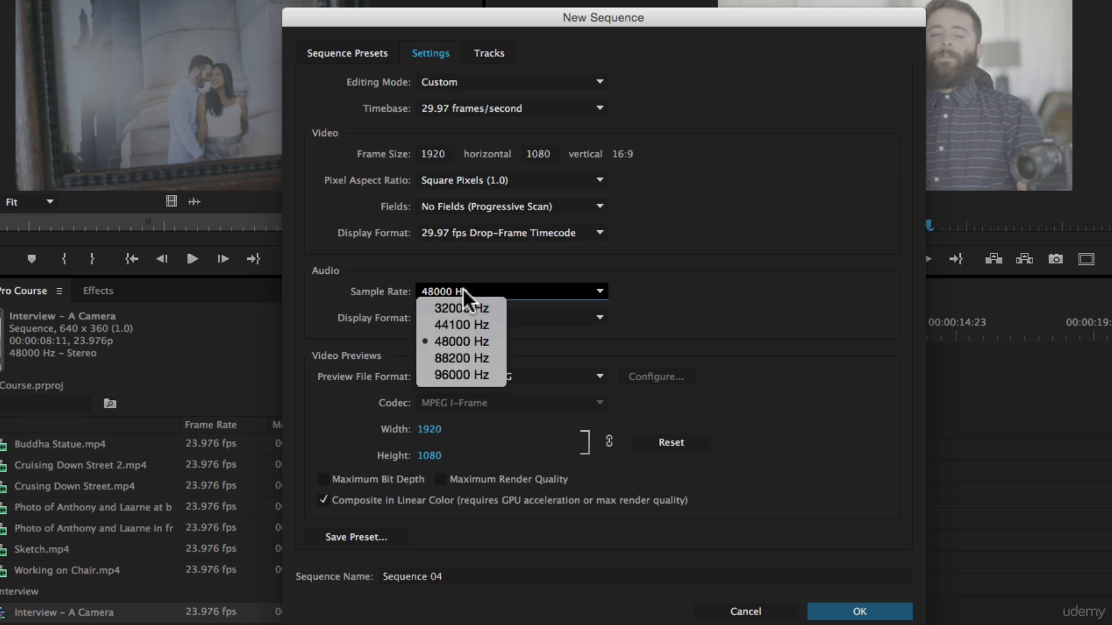
click(731, 284)
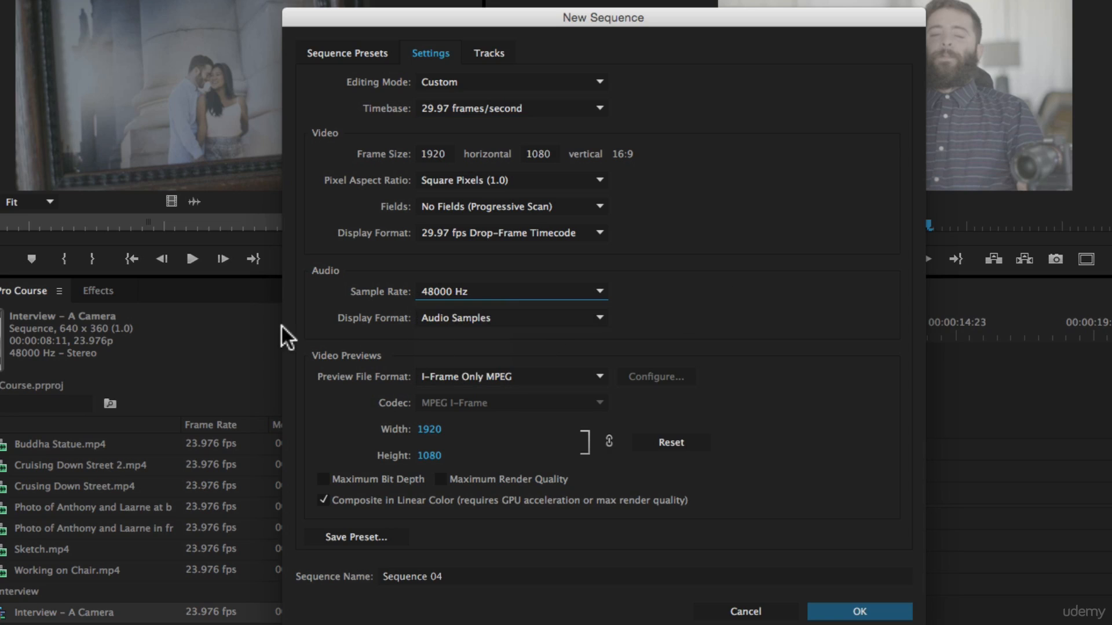
click(467, 315)
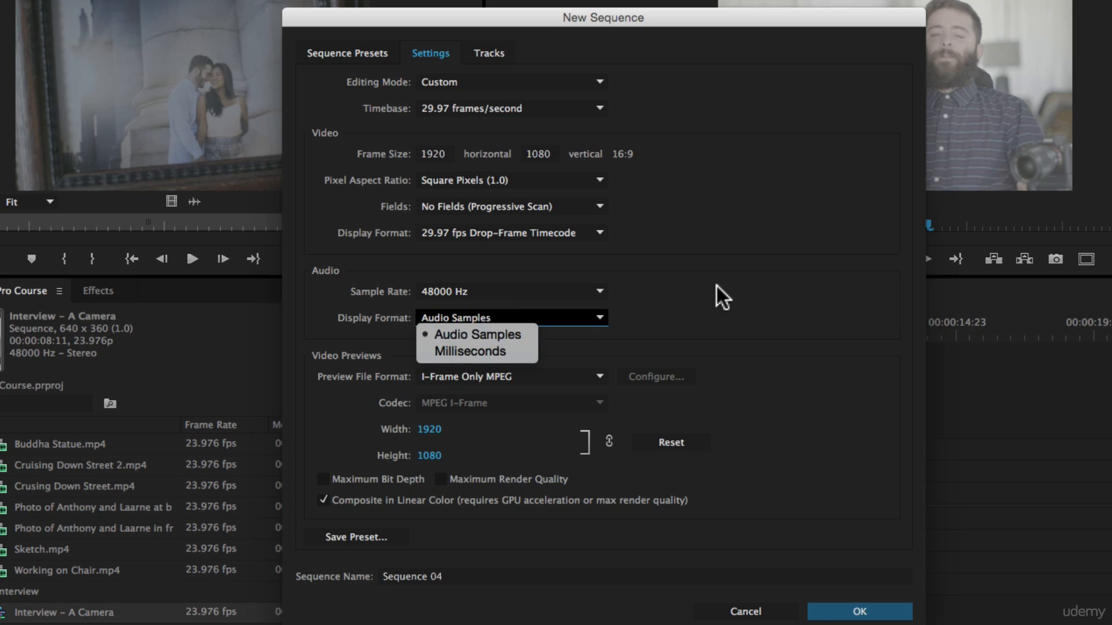
click(726, 310)
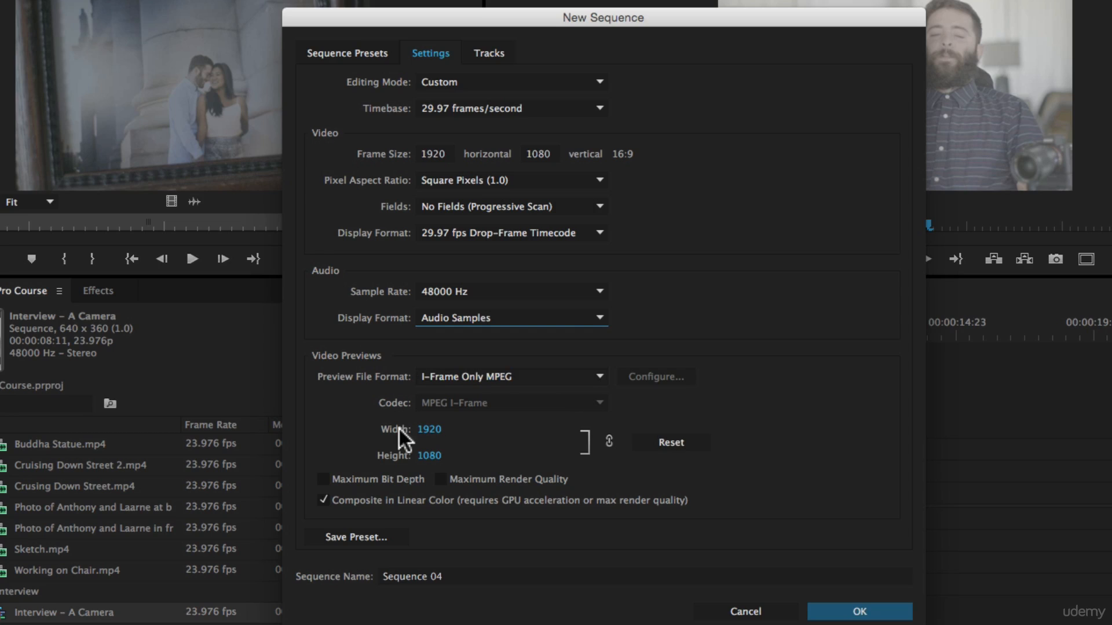
Set the new sequence's frame size to 1280 horizontal by 720 vertical
click(441, 150)
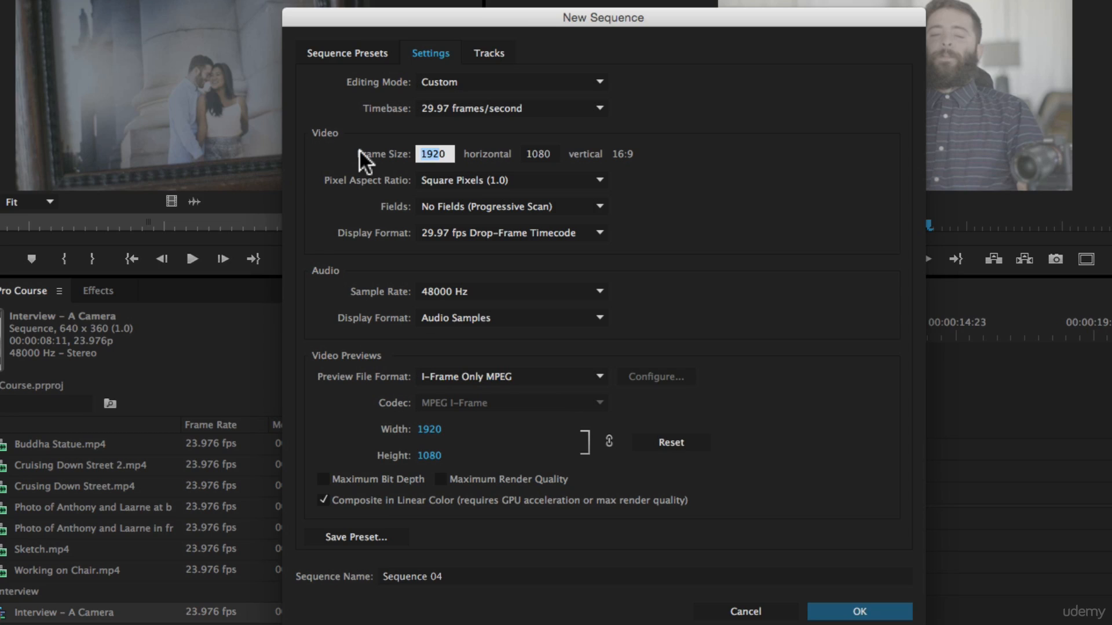
text(1280)
key(Tab)
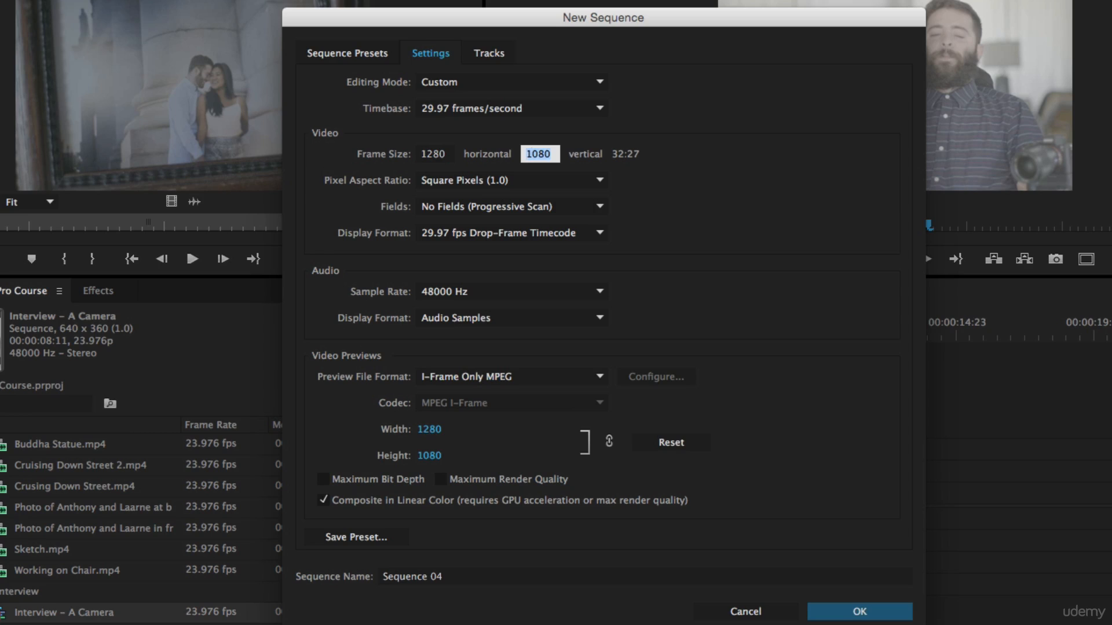
text(720)
key(Tab)
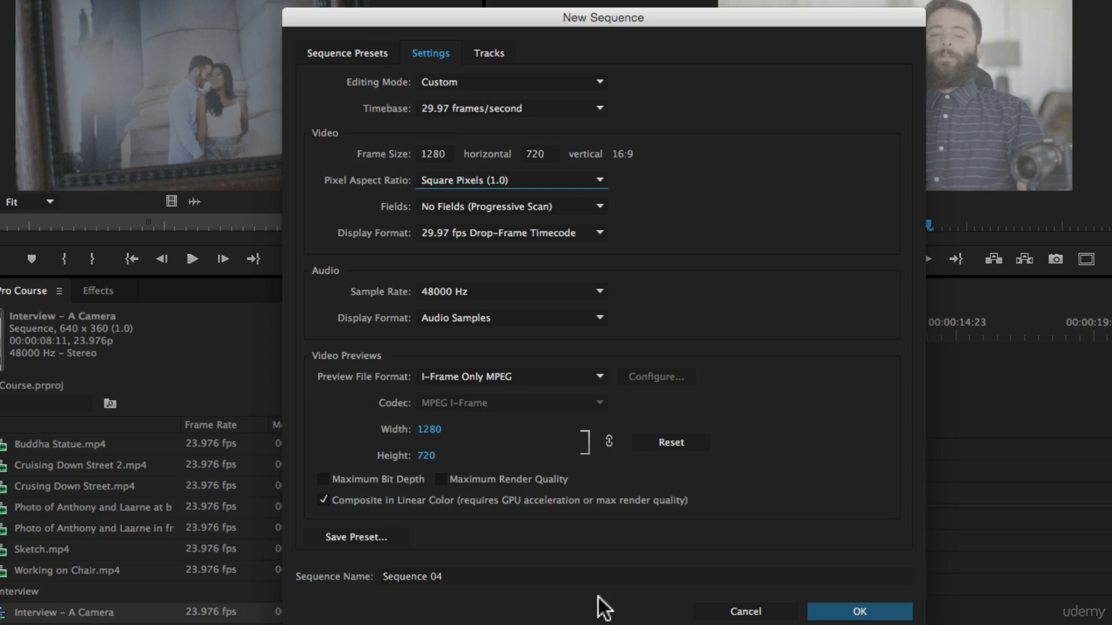
Name the new sequence Documentary Version 1
click(438, 577)
key(super+a)
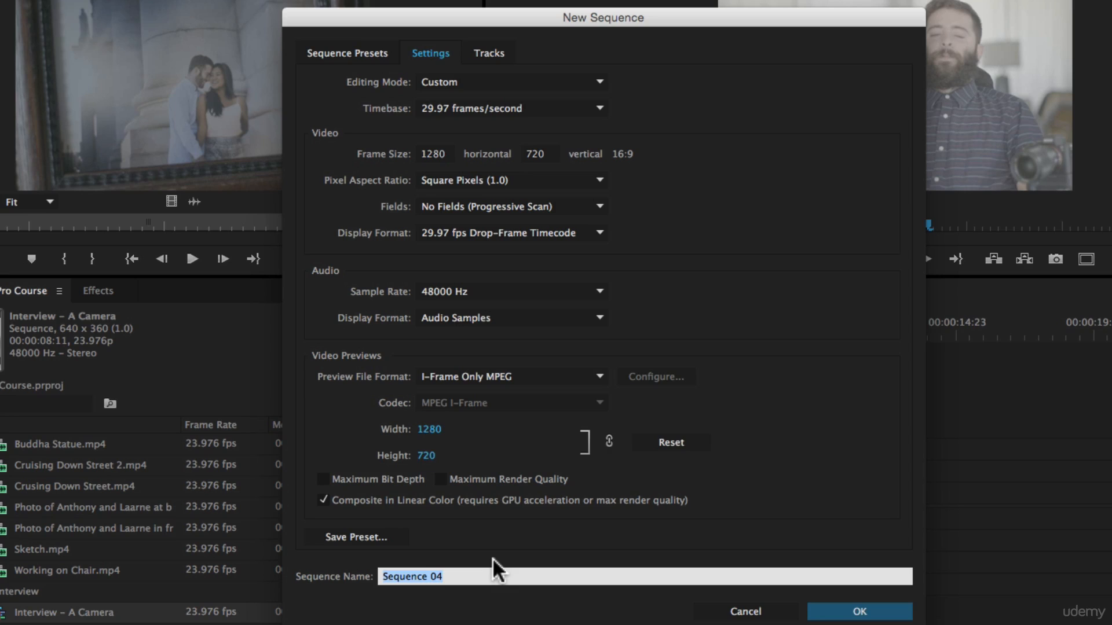
text(Documenta)
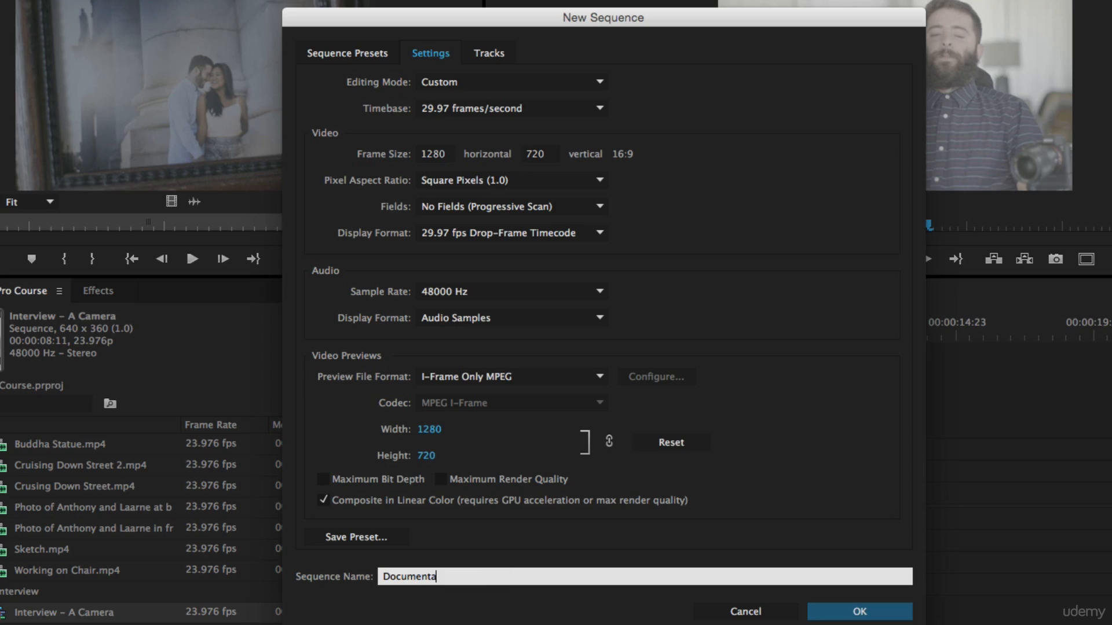
text(ry Version 1)
Review the new sequence's track options and settings, and create the sequence
click(489, 51)
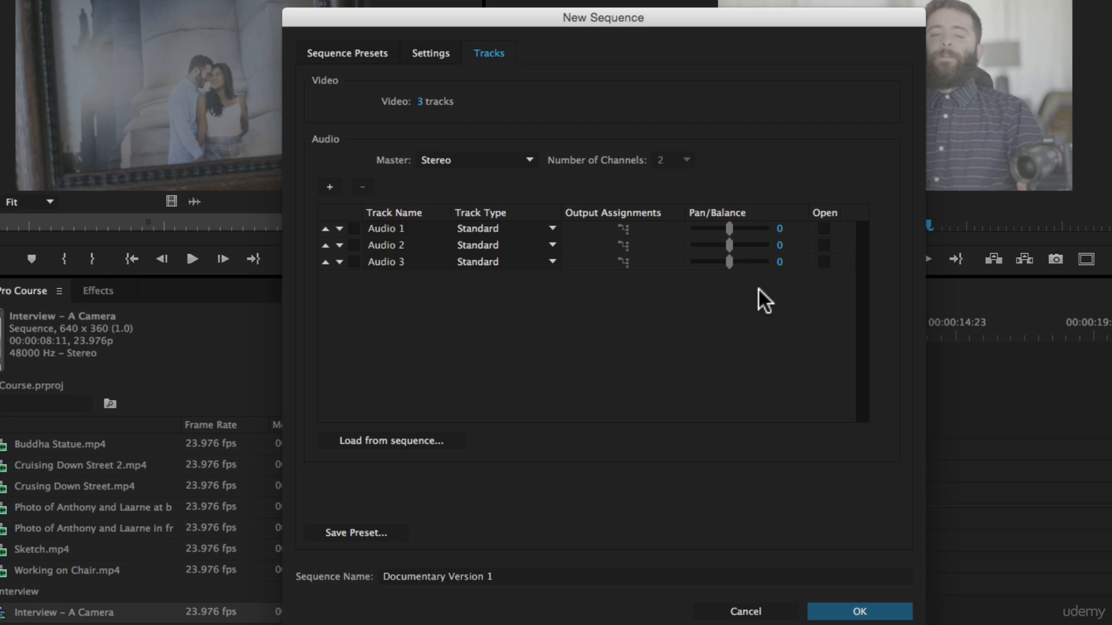
click(886, 617)
click(438, 53)
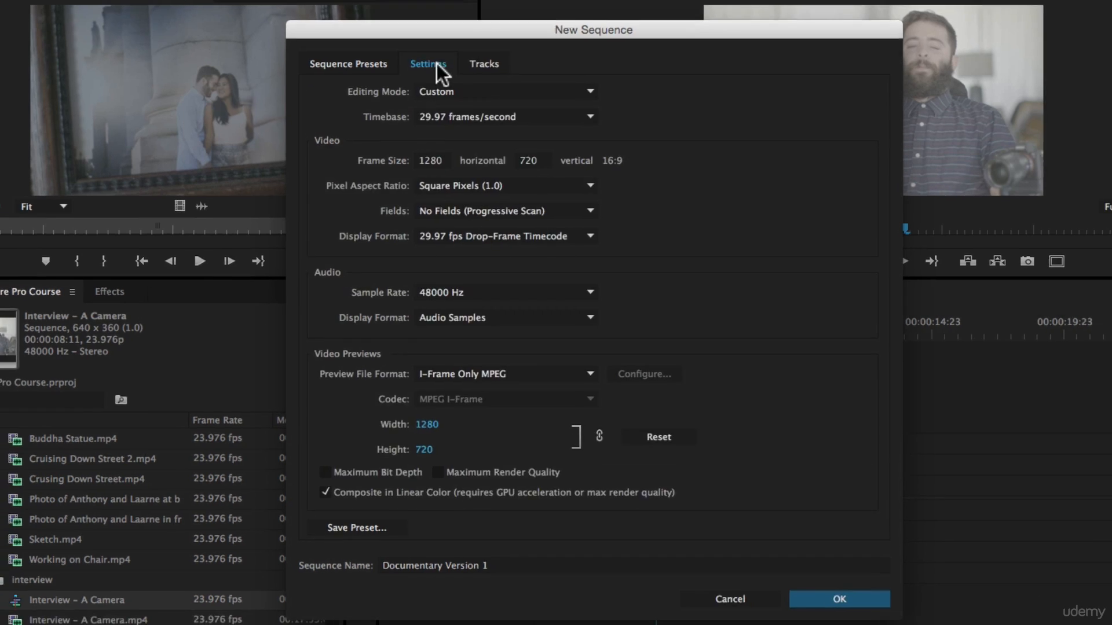
click(839, 600)
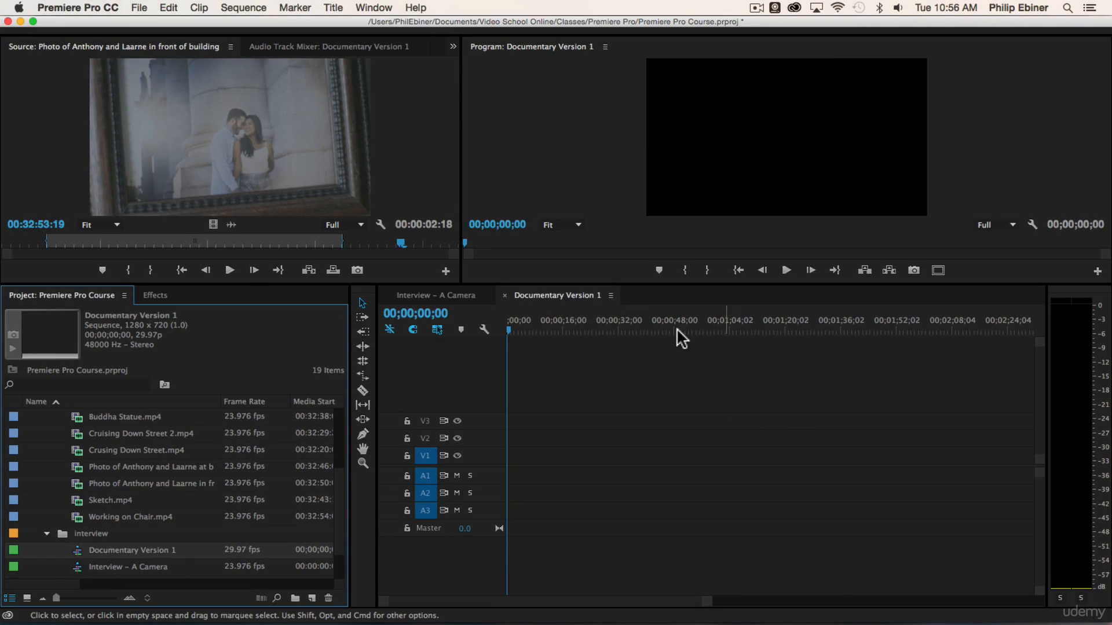
Try moving the Crusing Down Street.mp4 clip into the interview bin
scroll(110, 519, down, 2)
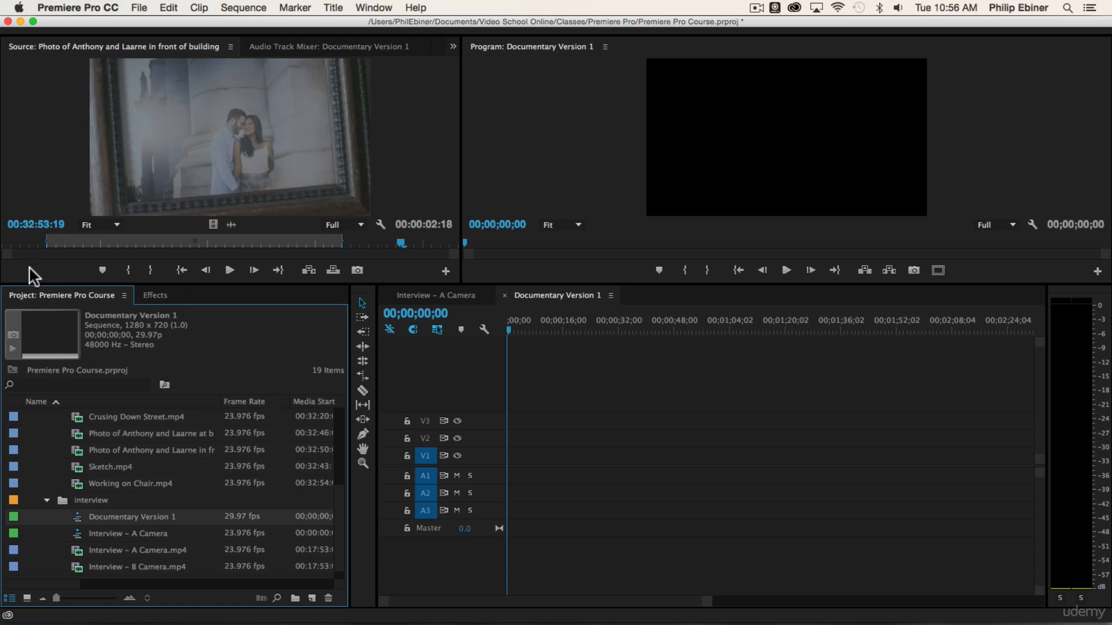
drag(118, 418, 116, 500)
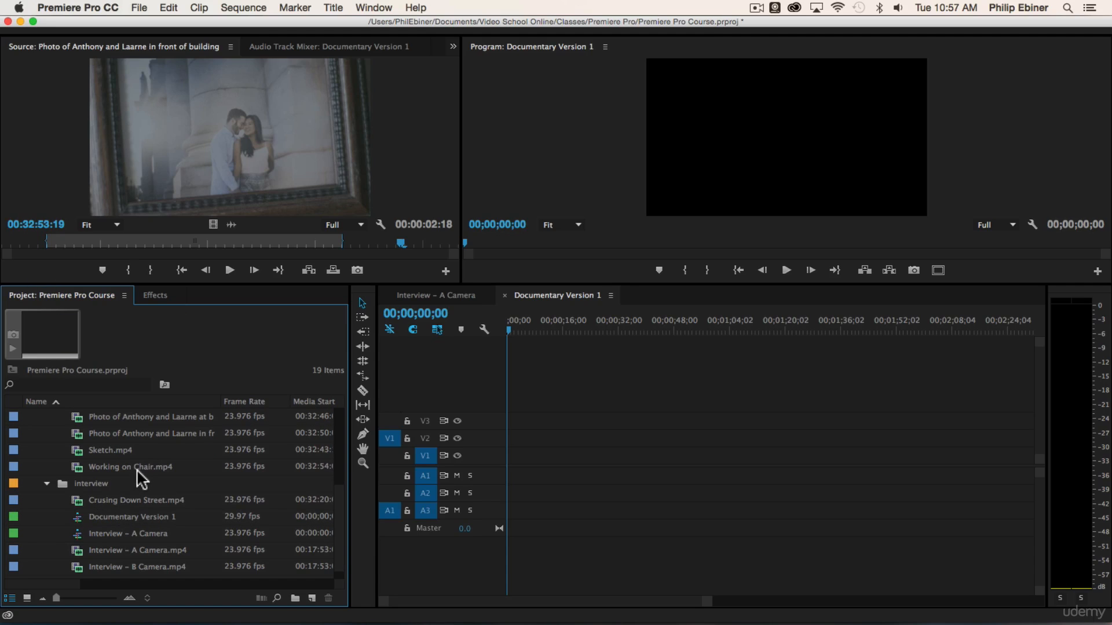
Switch to the Interview – A Camera sequence and raise the clip's video from V1 to a new V6 track
click(480, 297)
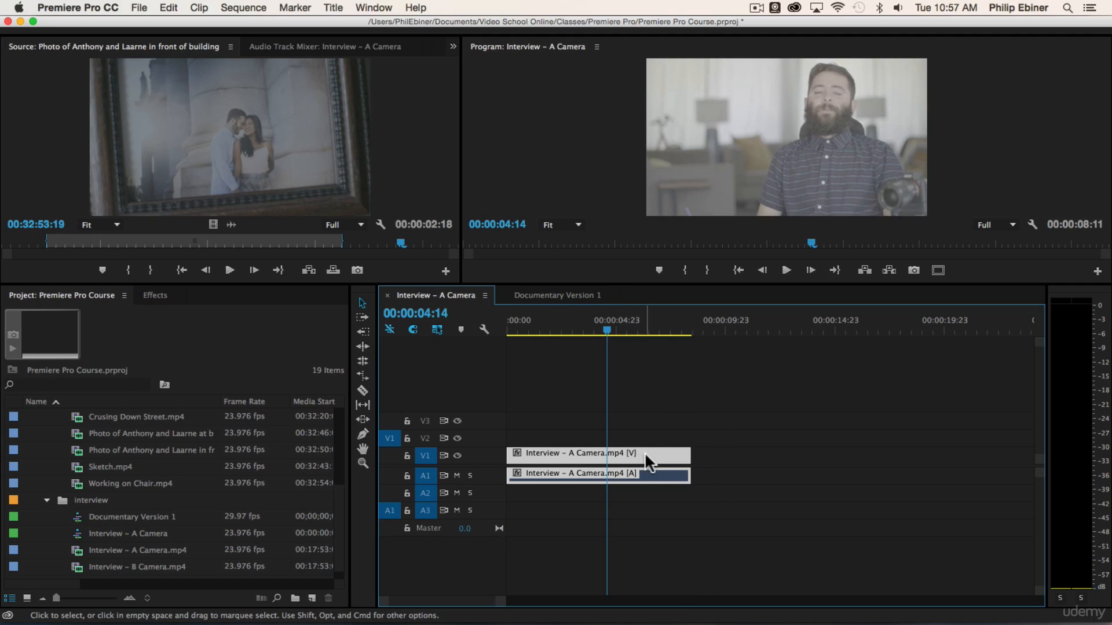
click(557, 455)
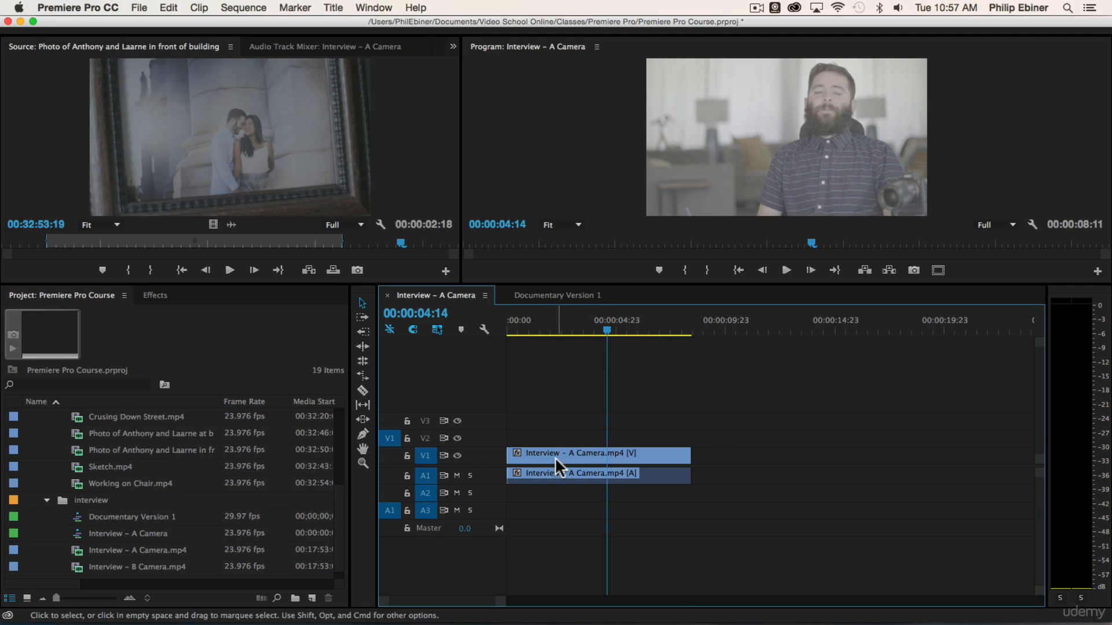
drag(556, 457, 450, 406)
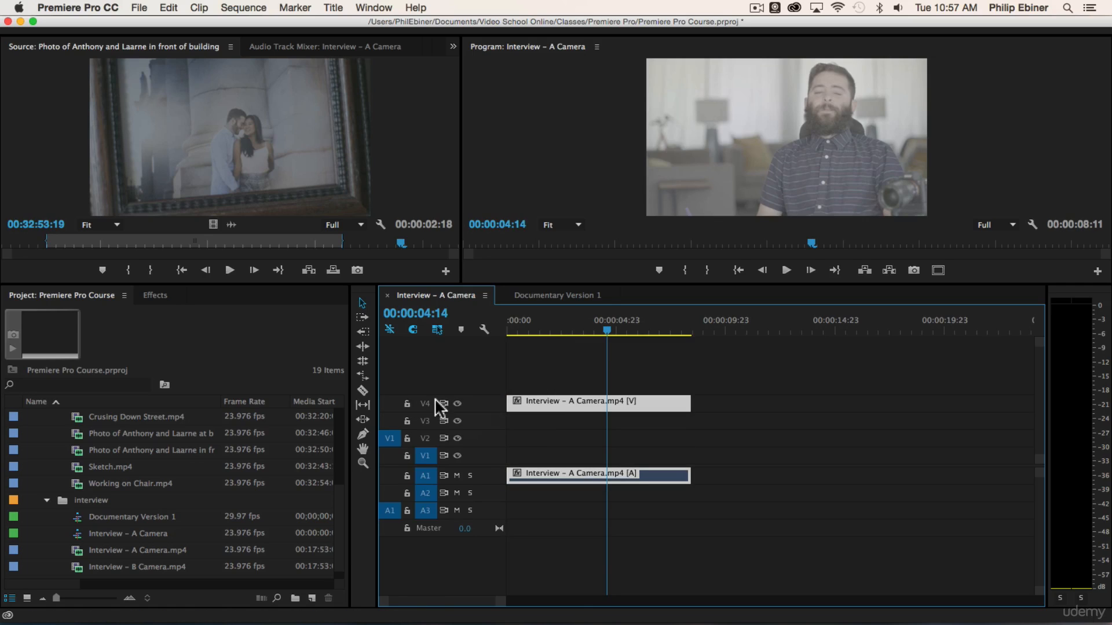
drag(556, 408, 543, 360)
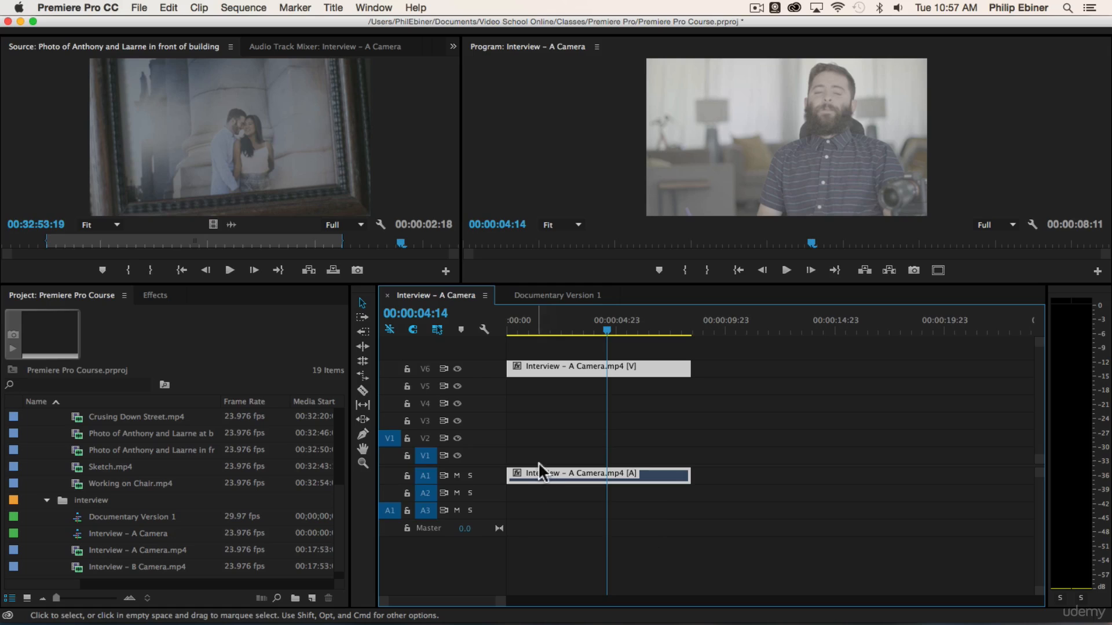
Lower the interview clip's audio from A1 to a new A6 track
drag(548, 475, 536, 578)
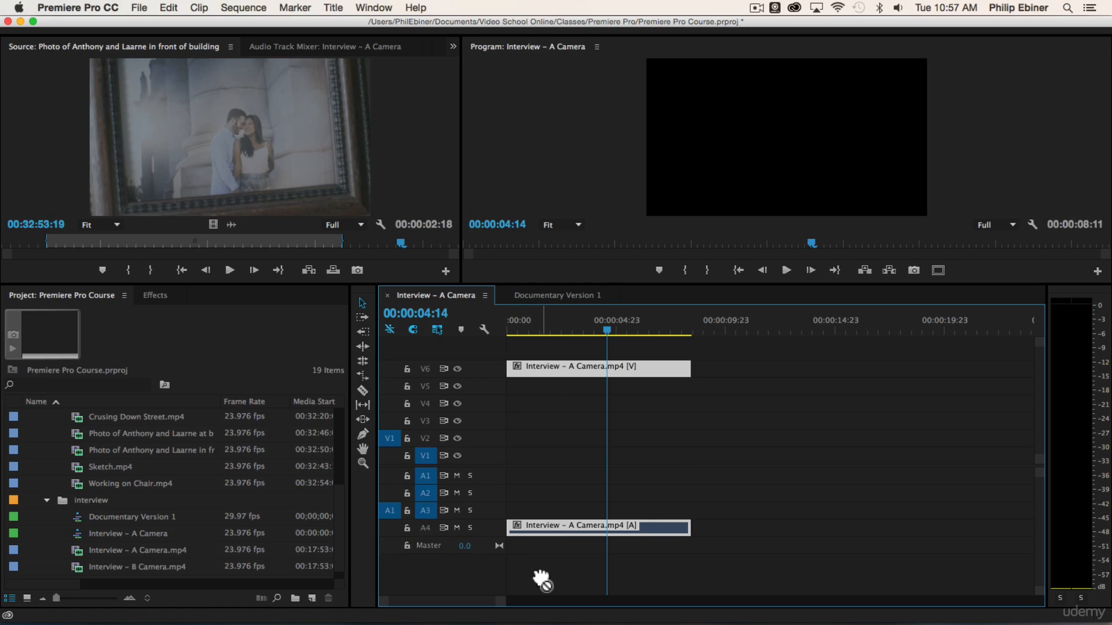
drag(533, 526, 516, 589)
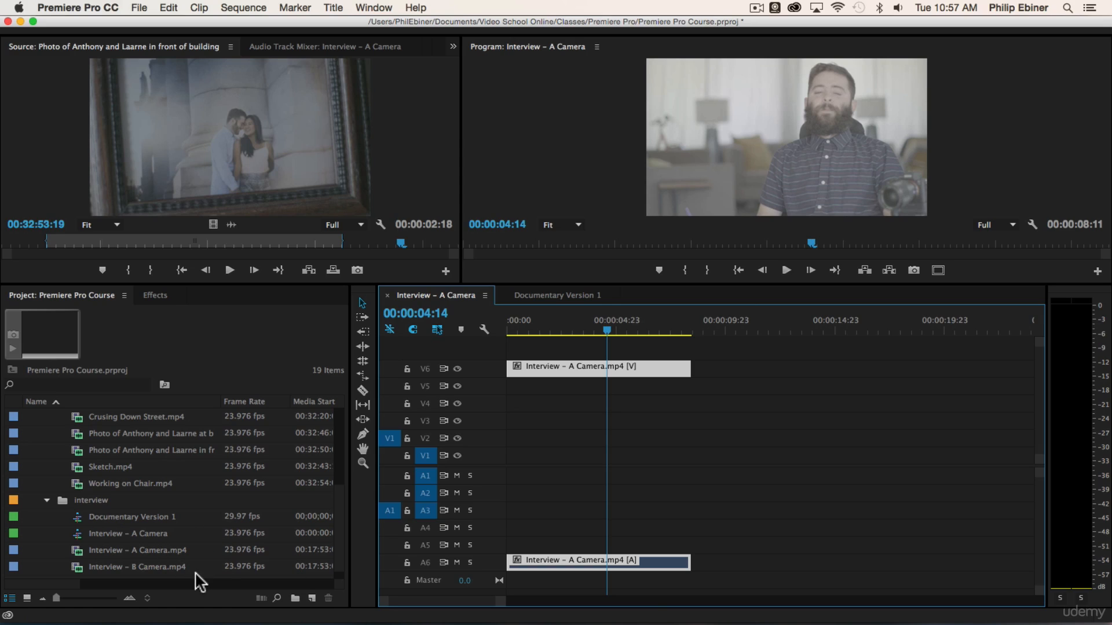
mouse_move(199, 571)
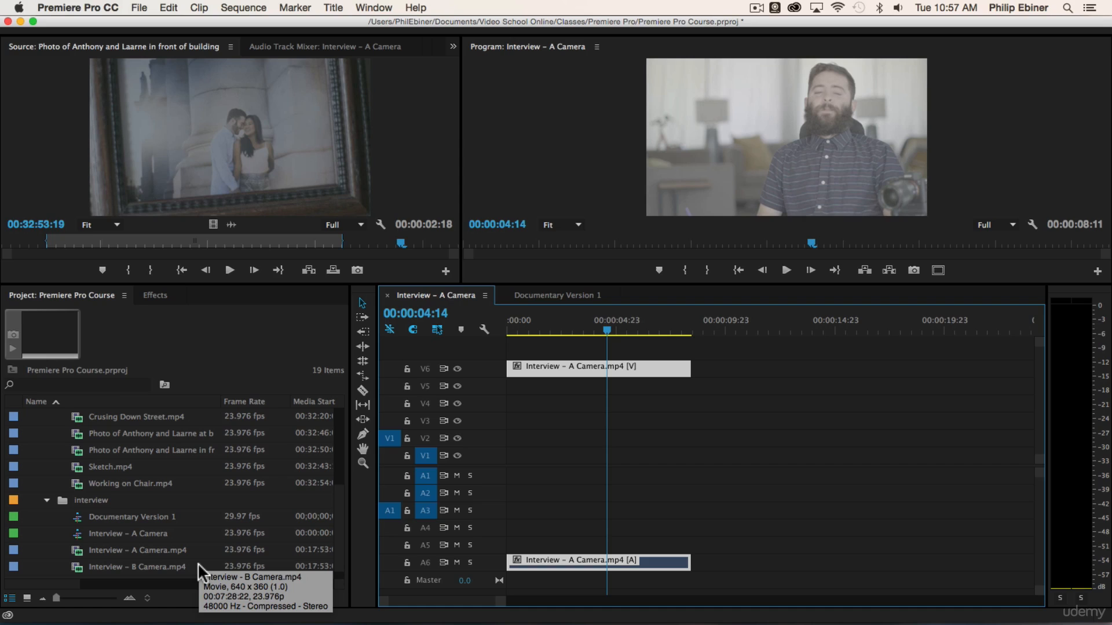